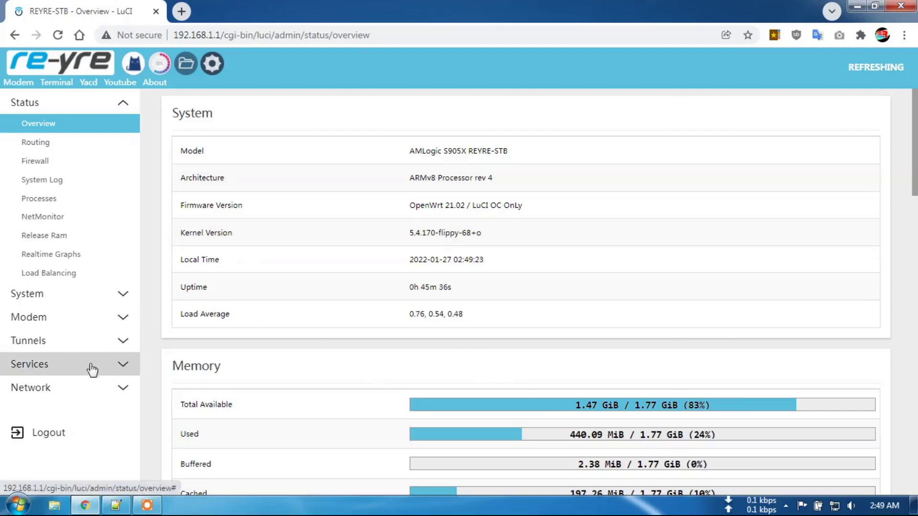
Expand Services in the LuCI sidebar to show Terminal, Adblock-Mod, Traffic Status, Watchcat and ZeroTier.
left_click(119, 366)
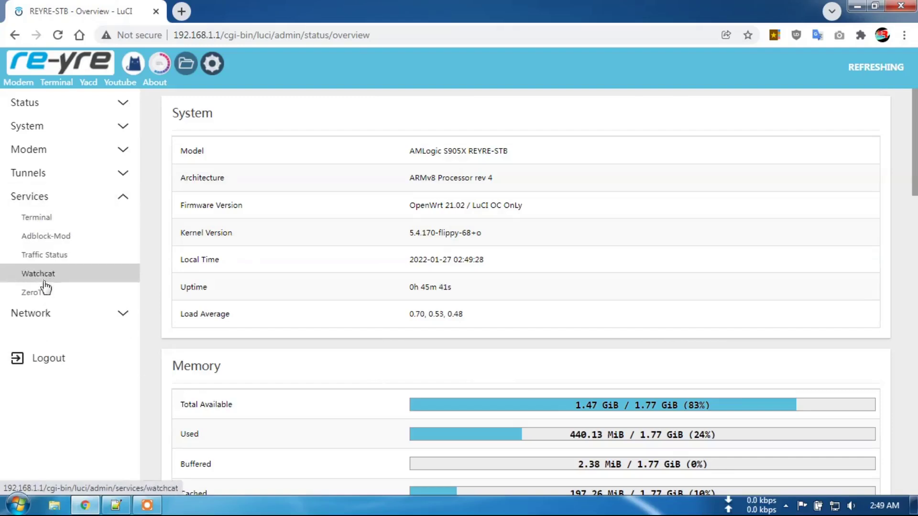
Copy the MediaFire URL from Notepad++ and load it in a new Chrome tab.
left_click(115, 506)
left_click_drag(95, 161, 540, 160)
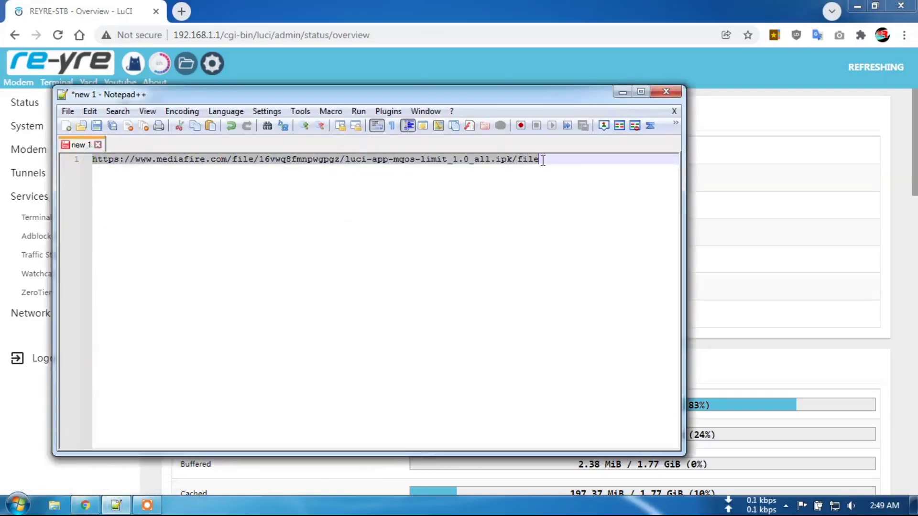
right_click(521, 164)
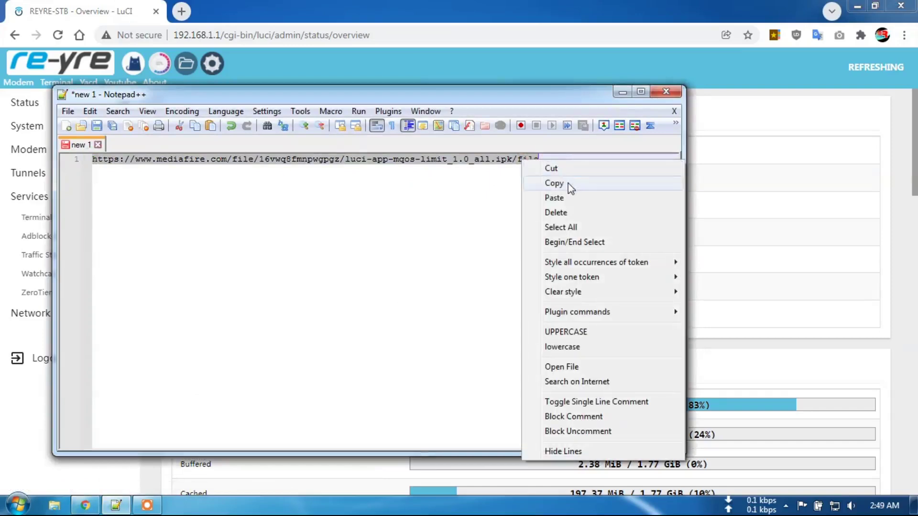
left_click(568, 182)
left_click(182, 11)
right_click(273, 36)
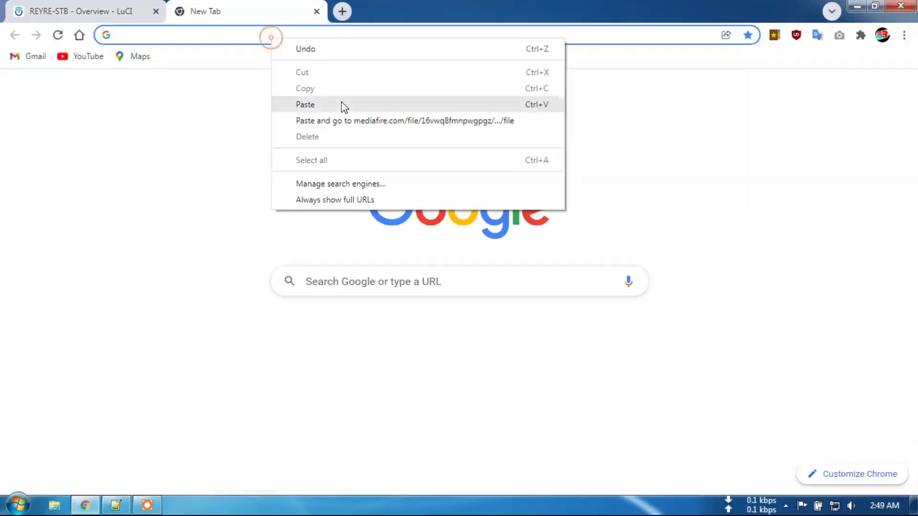
left_click(344, 120)
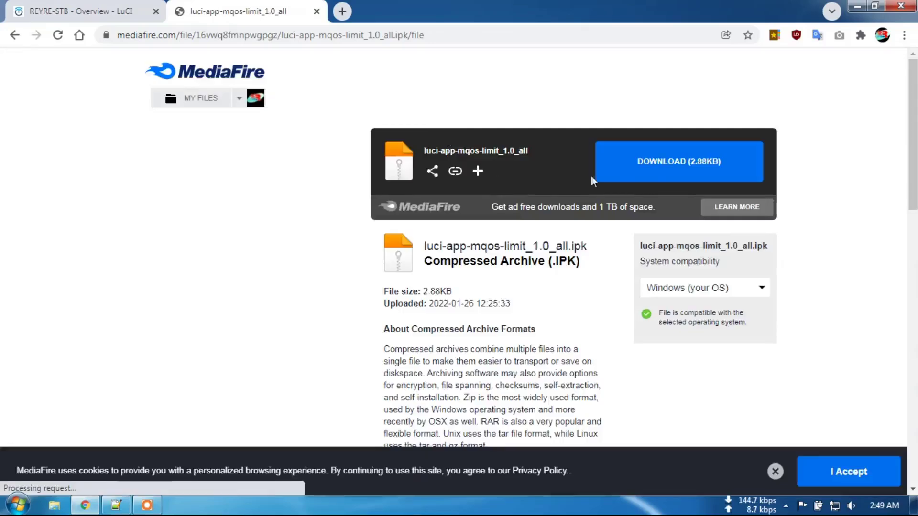
Download luci-app-mqos-limit_1.0_all.ipk to Downloads with IDM and close the MediaFire tab.
left_click(670, 164)
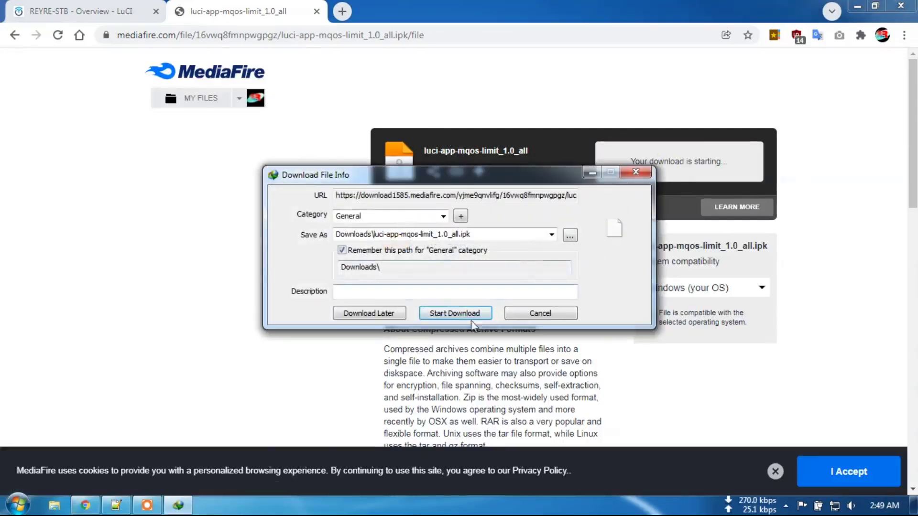
left_click(455, 314)
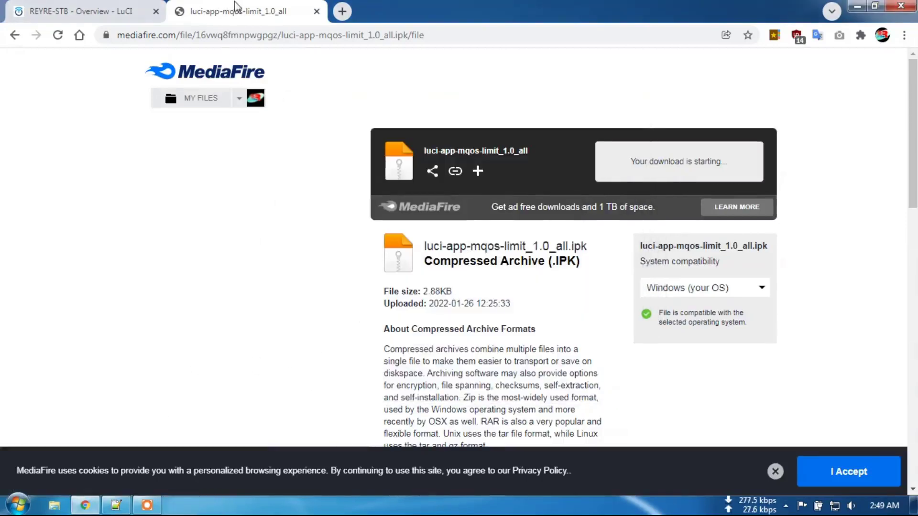
left_click(316, 11)
Open the root folder in System > File Explorer.
left_click(94, 125)
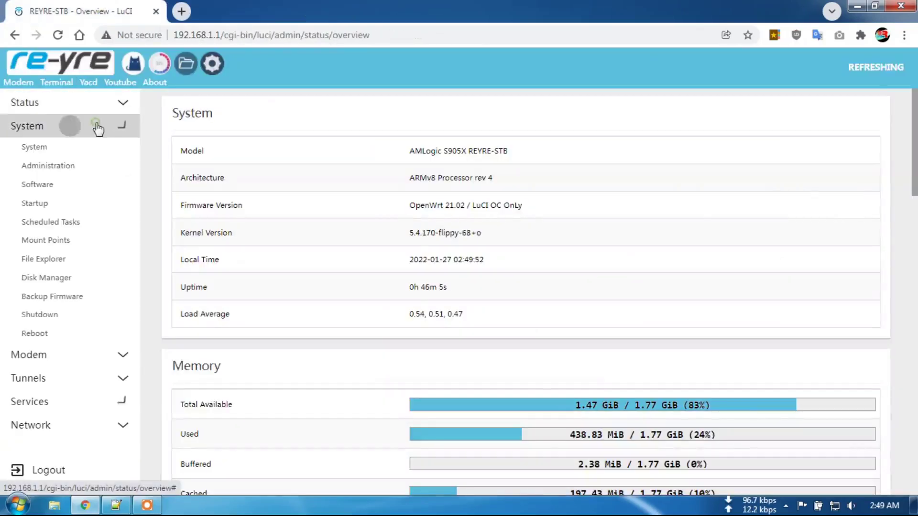
left_click(52, 261)
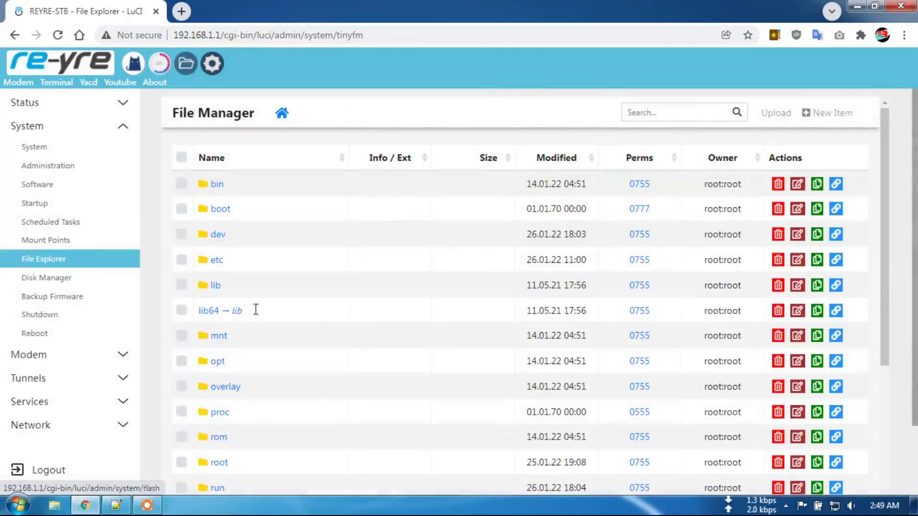
scroll(283, 369, "down", 4)
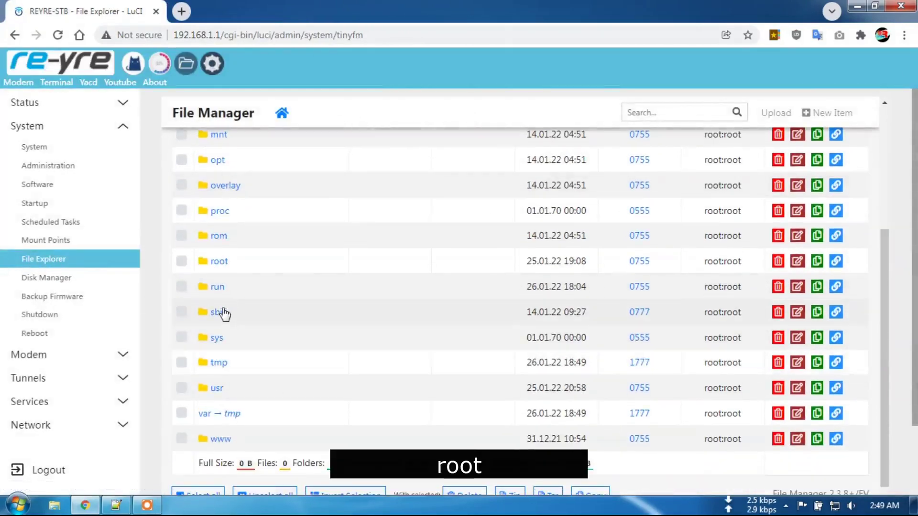
left_click(220, 262)
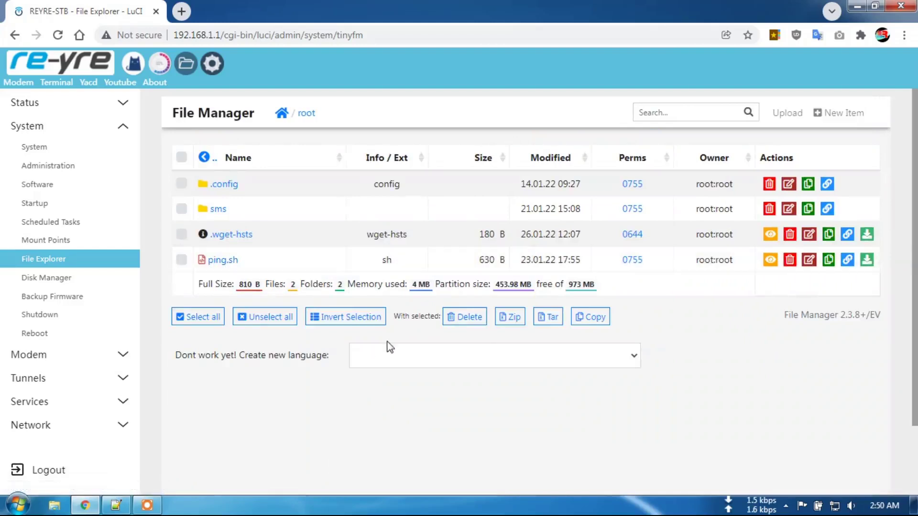
Upload luci-app-mqos-limit_1.0_all.ipk from Downloads into /root, then go to Terminal.
left_click(797, 116)
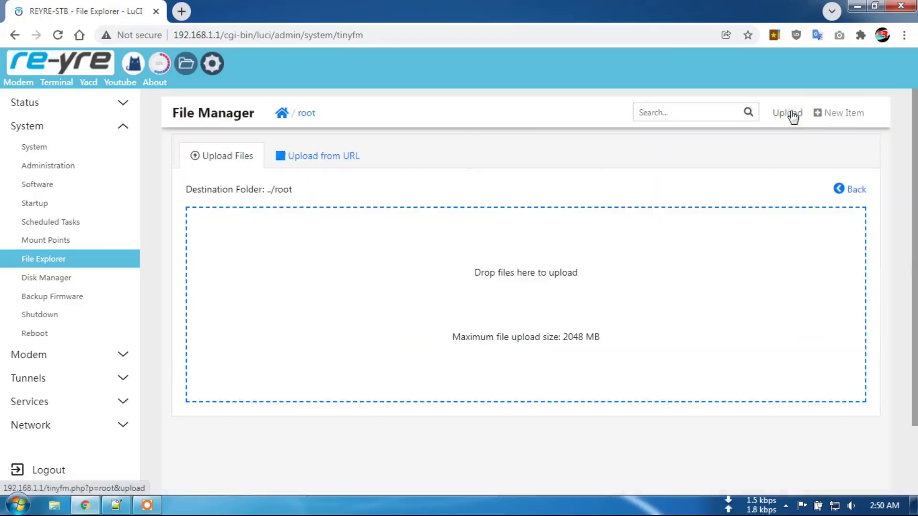
left_click(544, 307)
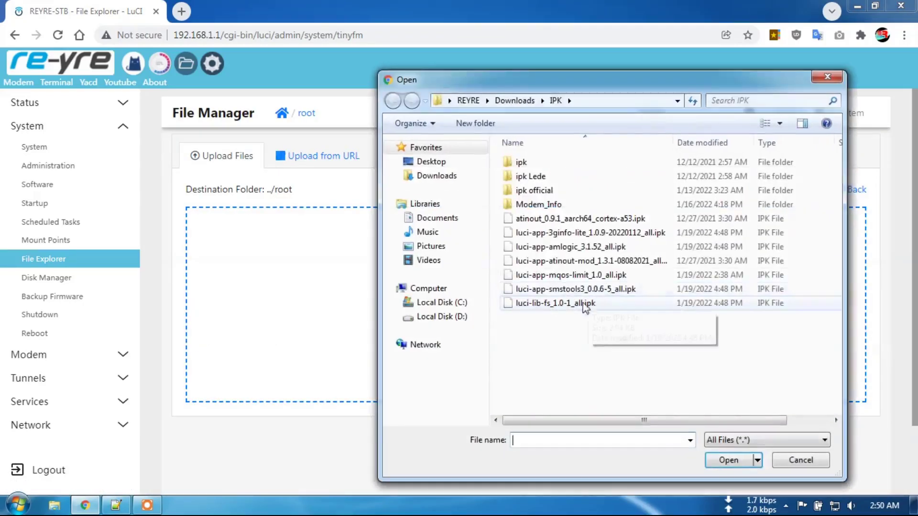
left_click(425, 175)
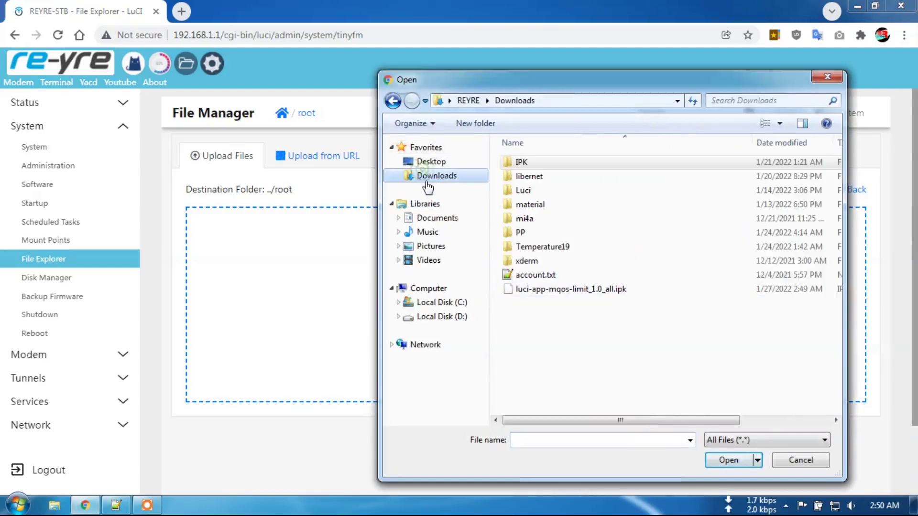
left_click(546, 290)
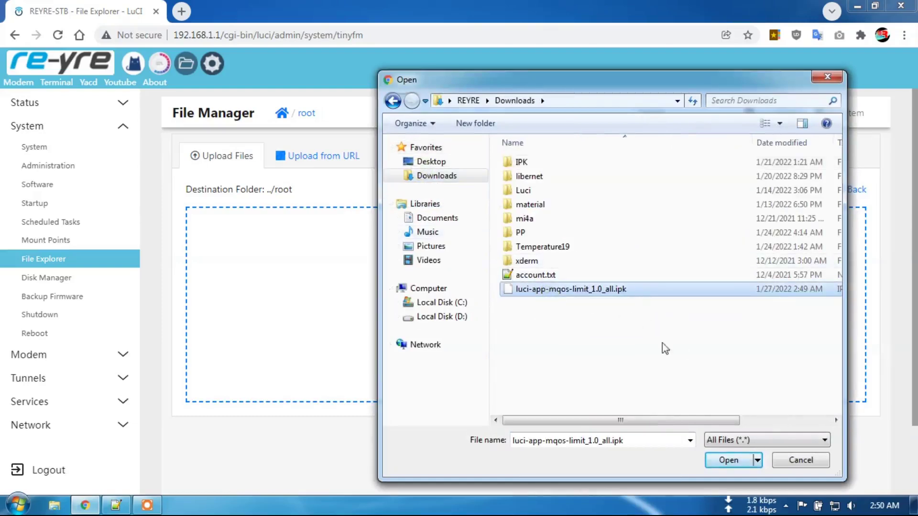
left_click(730, 461)
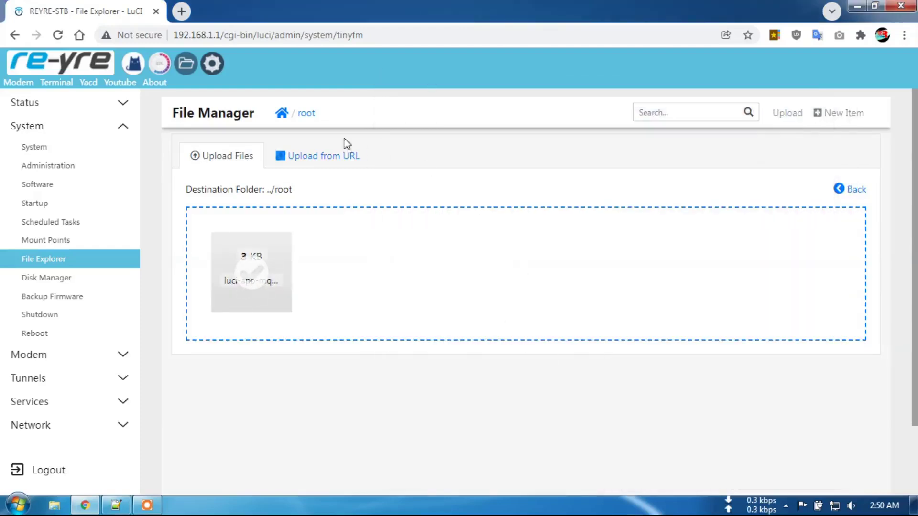
left_click(304, 115)
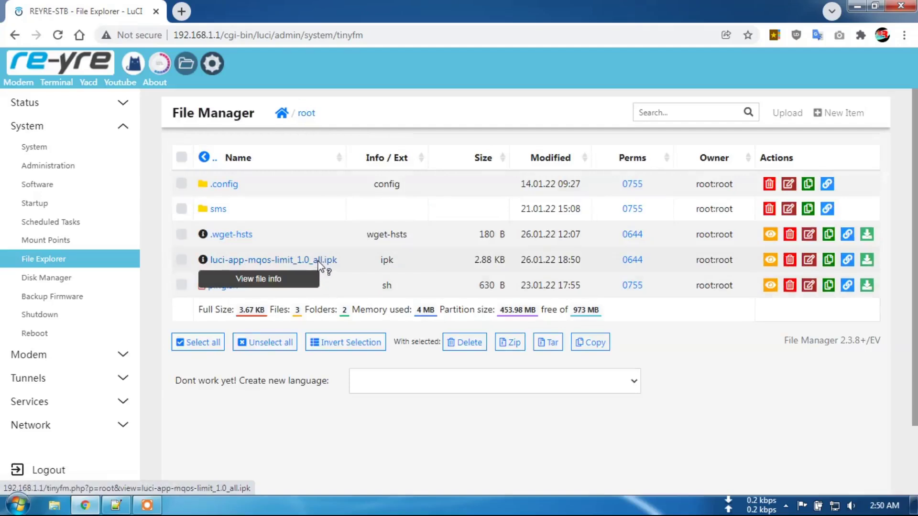
left_click(59, 84)
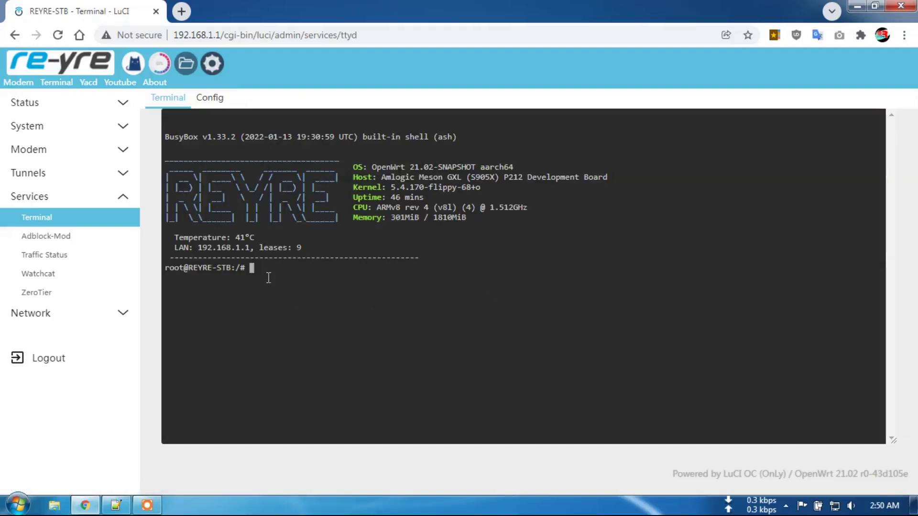
Run 'opkg update', then 'cd /root' and 'ls' to find luci-app-mqos-limit_1.0_all.ipk.
type("opkg update")
key("Return")
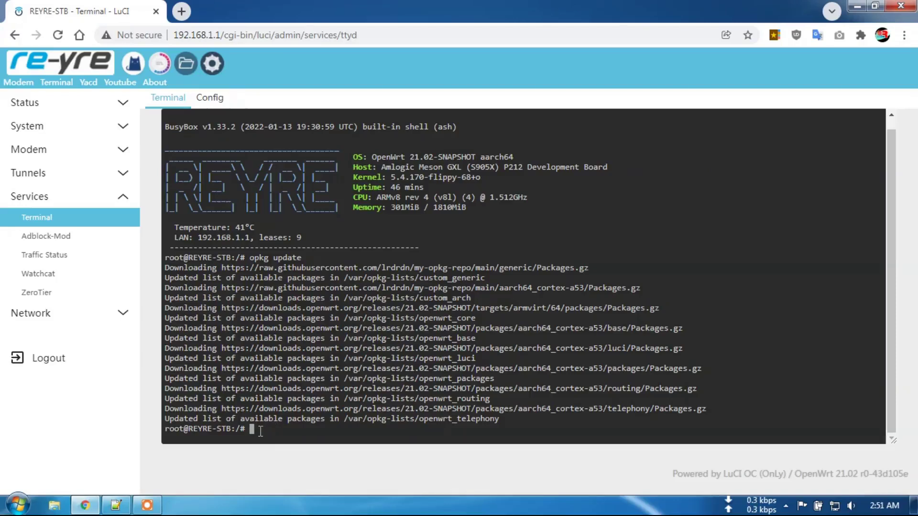
type("cd")
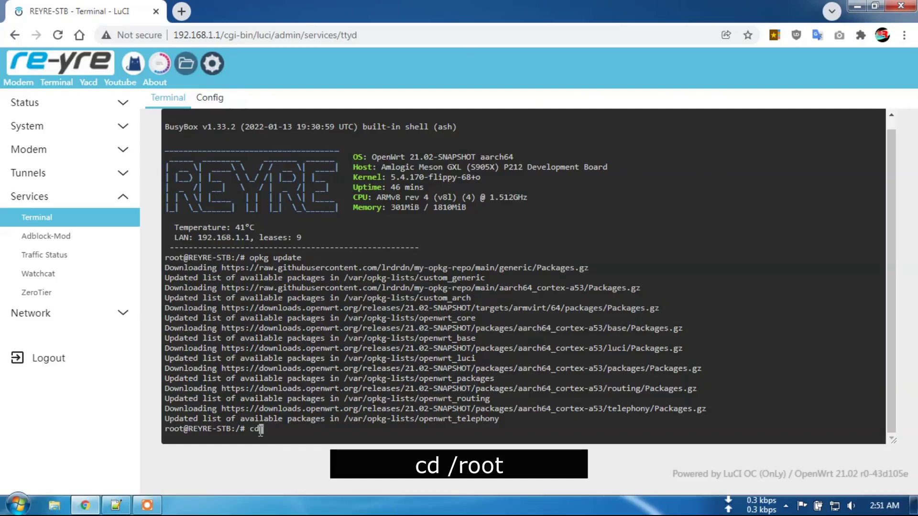
type(" /root")
key("Return")
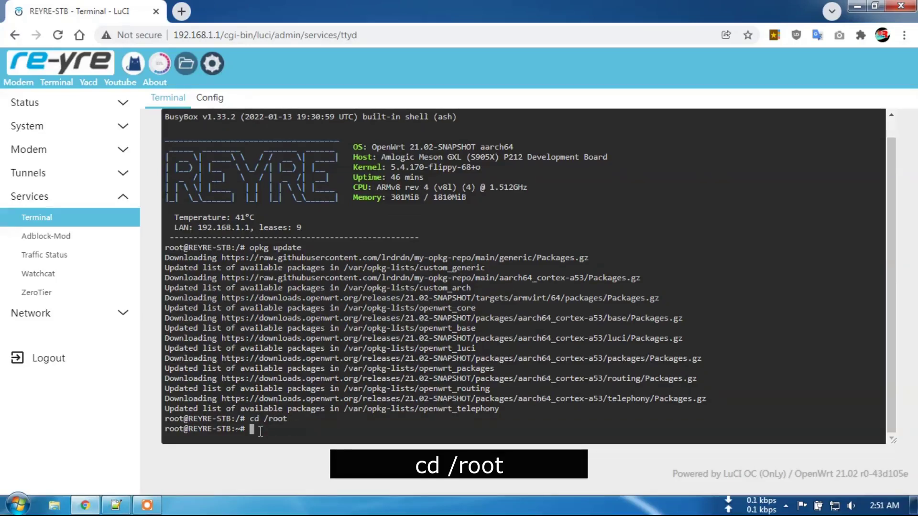
type("ls")
key("Return")
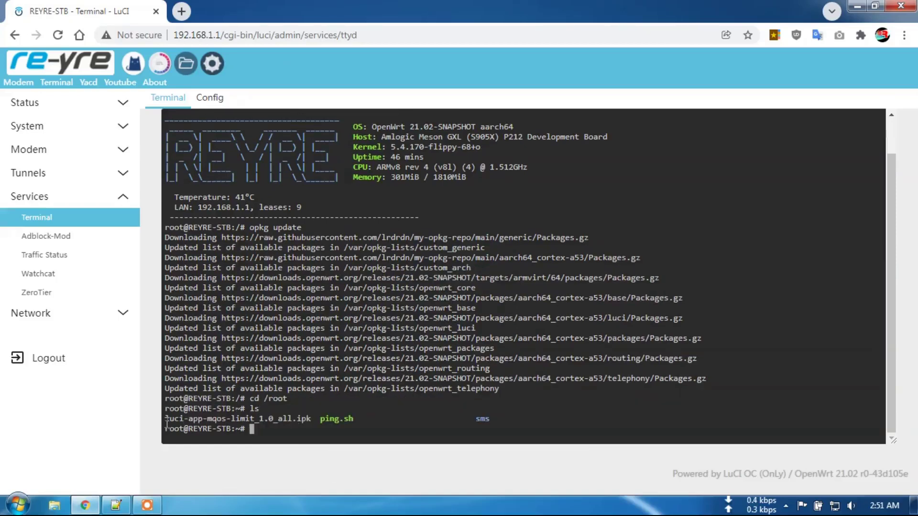
left_click_drag(166, 423, 309, 420)
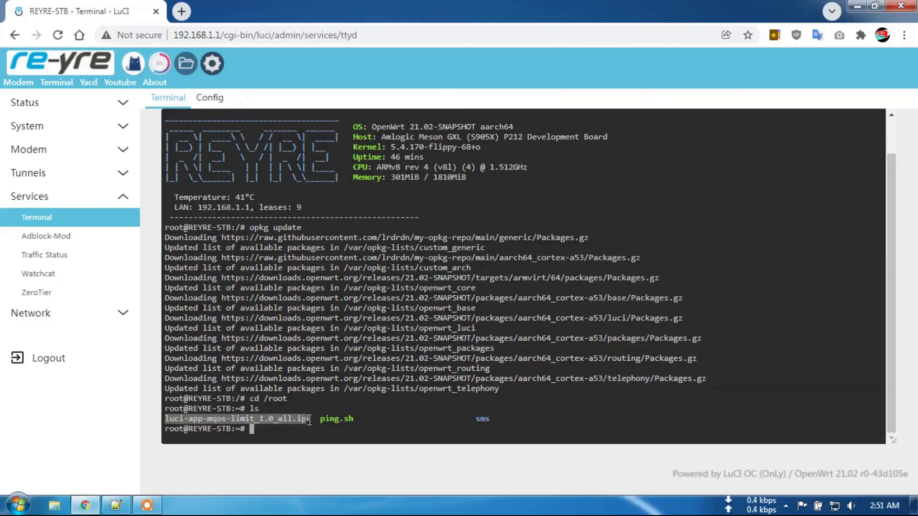
left_click(267, 430)
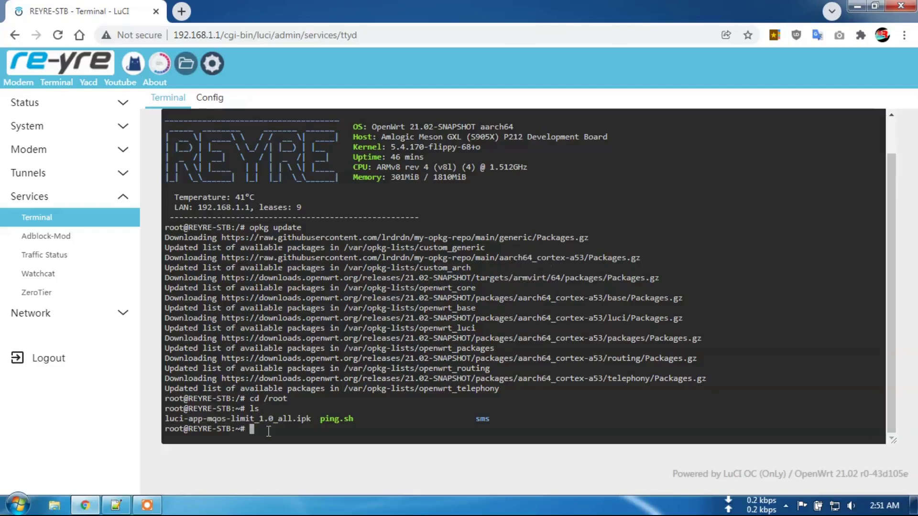
Run 'opkg install luci-app-mqos-limit_1.0_all.ipk', pasting the file name copied from the listing.
type("opk")
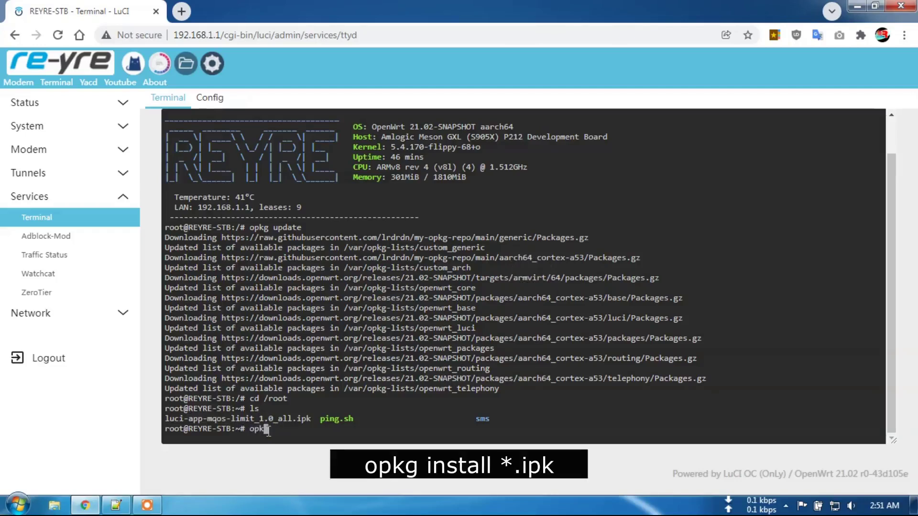
type("g install *.ipk")
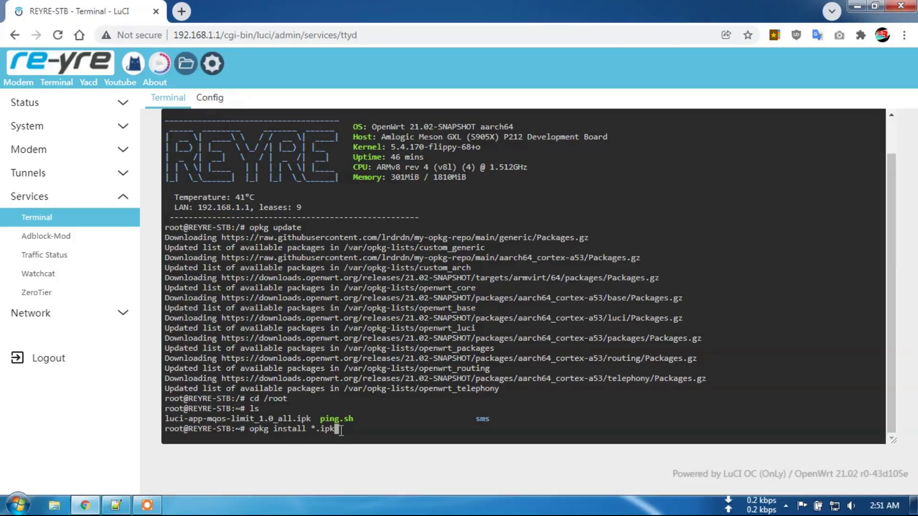
key("BackSpace")
key("BackSpace")
key("BackSpace")
key("BackSpace")
key("BackSpace")
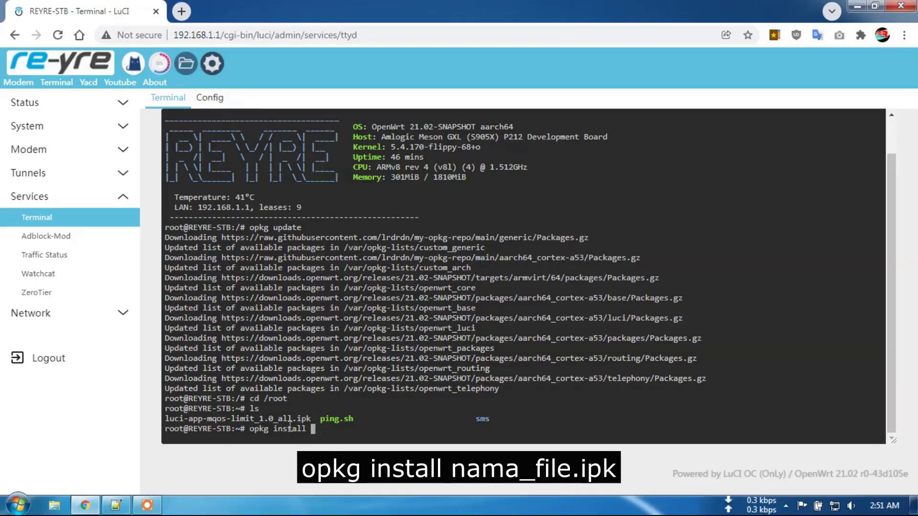
left_click_drag(167, 419, 310, 419)
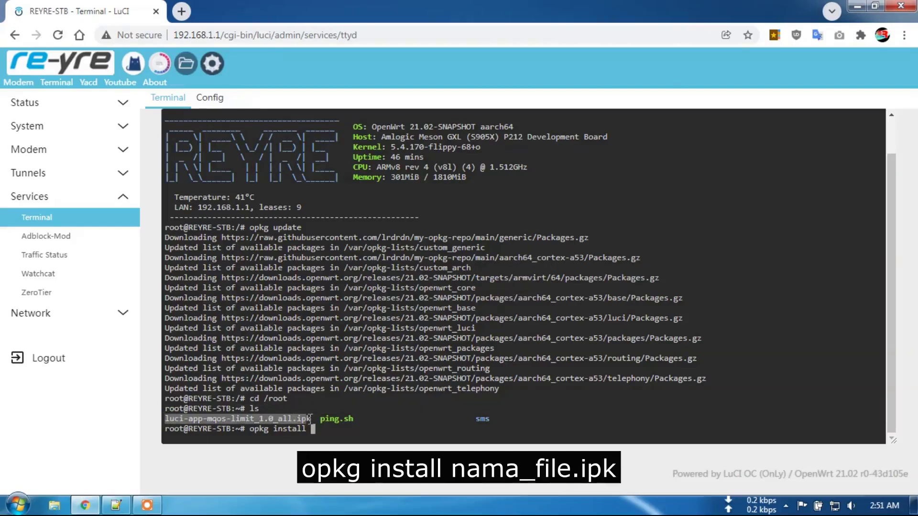
left_click(310, 419)
left_click_drag(166, 419, 309, 419)
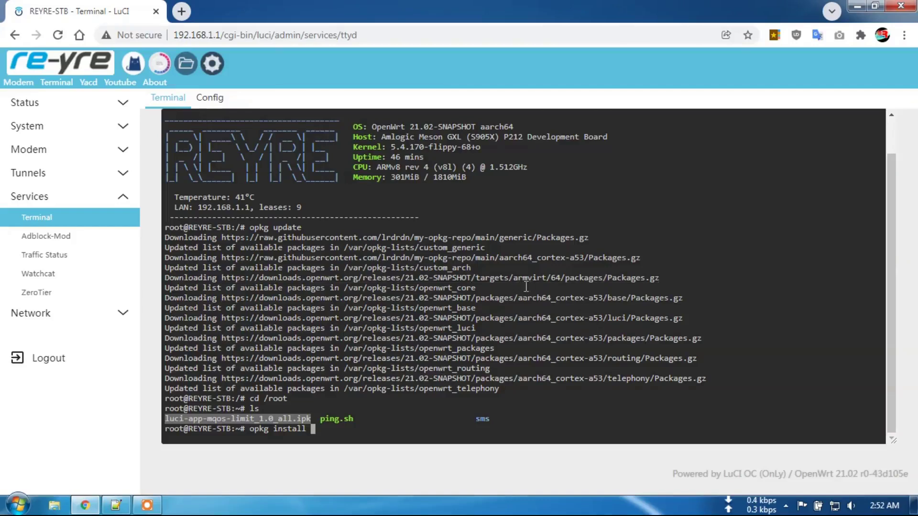
right_click(323, 436)
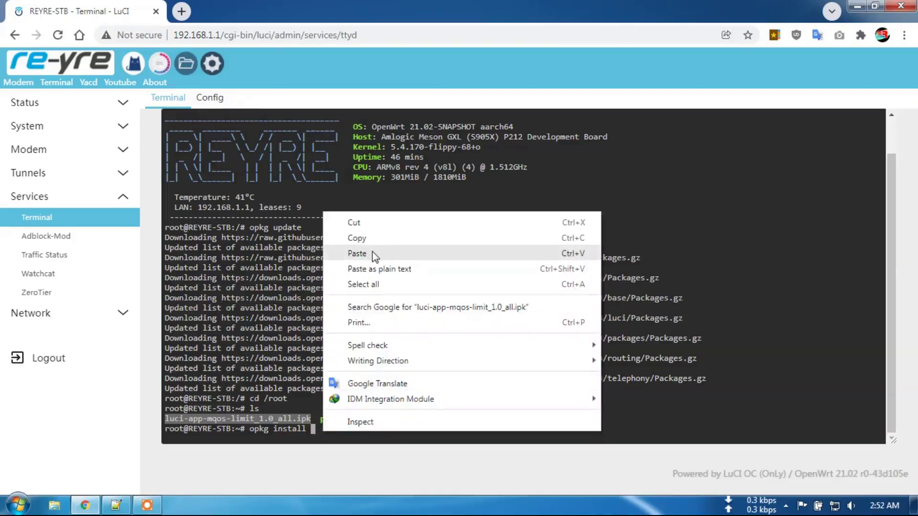
left_click(374, 255)
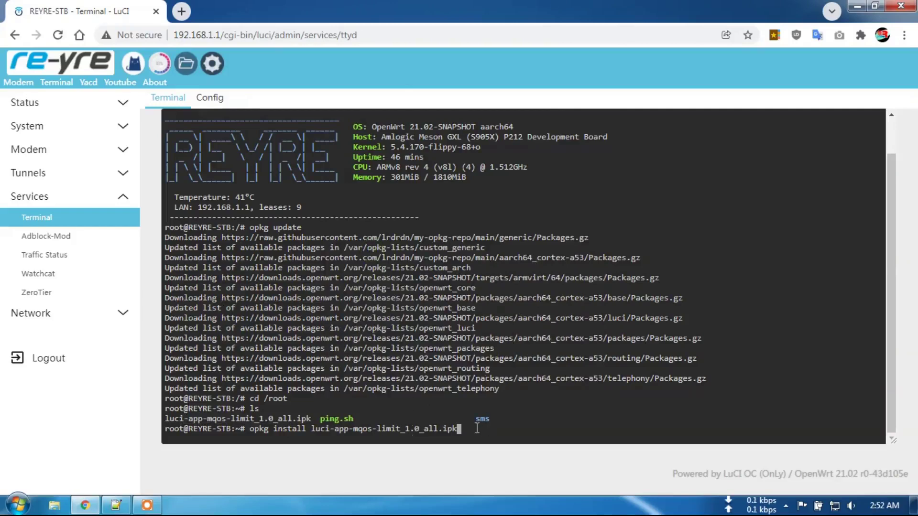
key("Return")
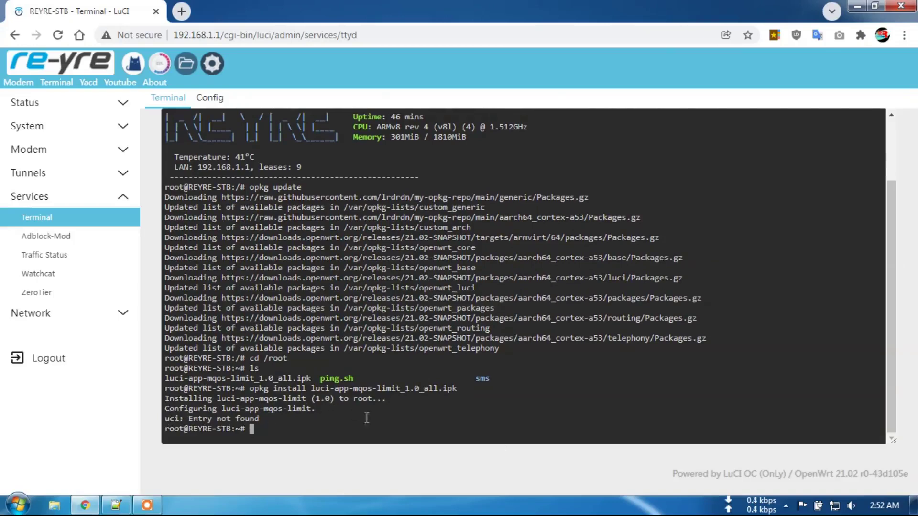
left_click_drag(167, 409, 313, 408)
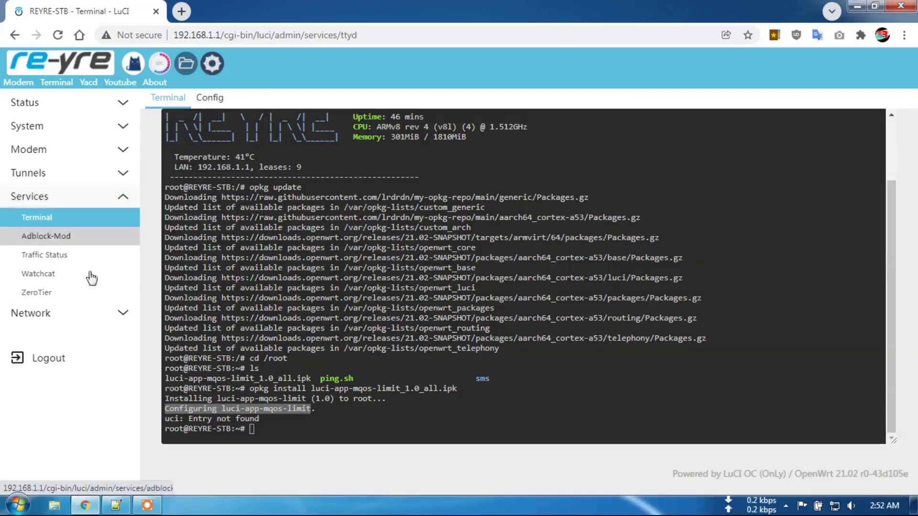
Open the overview in a new tab, leave and close the Terminal tab, then go to Services > MQOS-Limit.
right_click(74, 62)
left_click(110, 67)
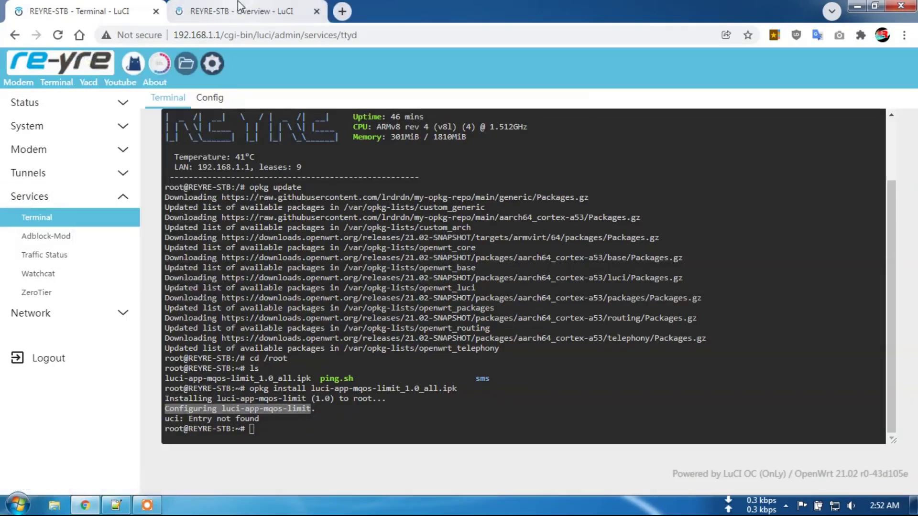
left_click(239, 7)
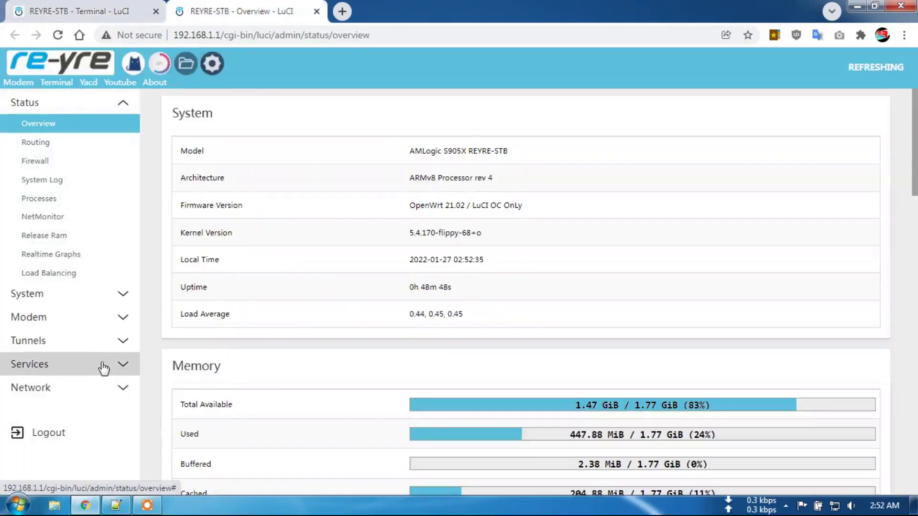
left_click(104, 368)
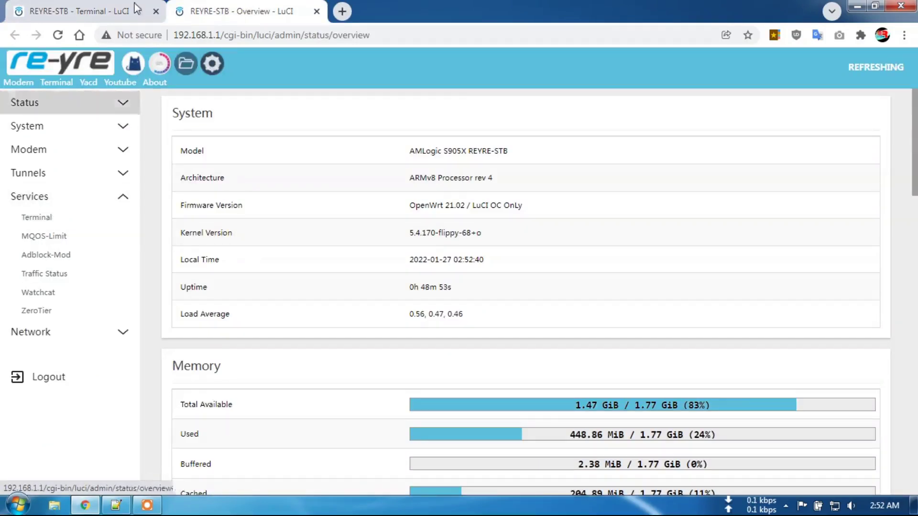
left_click(103, 12)
left_click(156, 11)
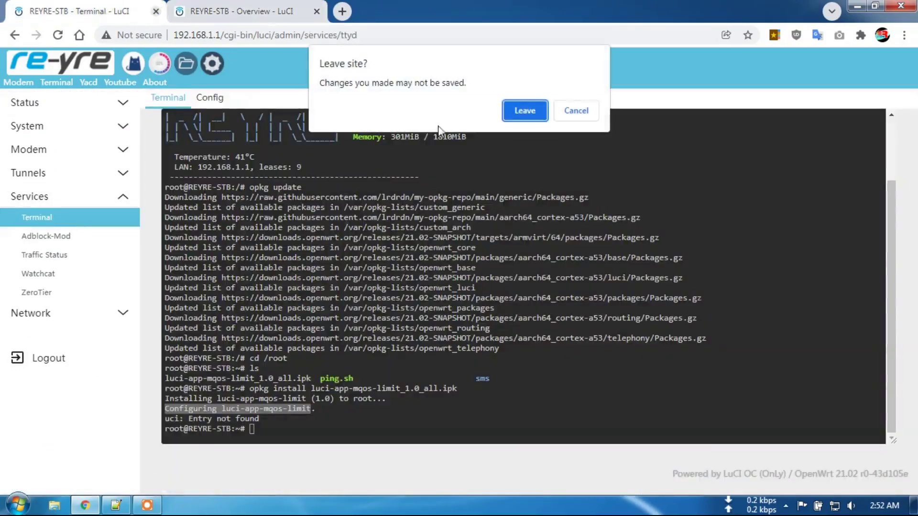
left_click(524, 109)
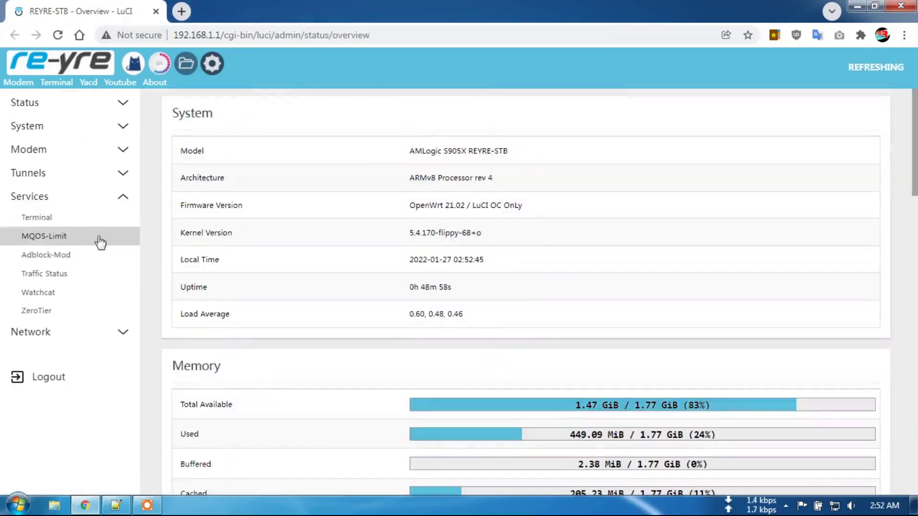
left_click(61, 237)
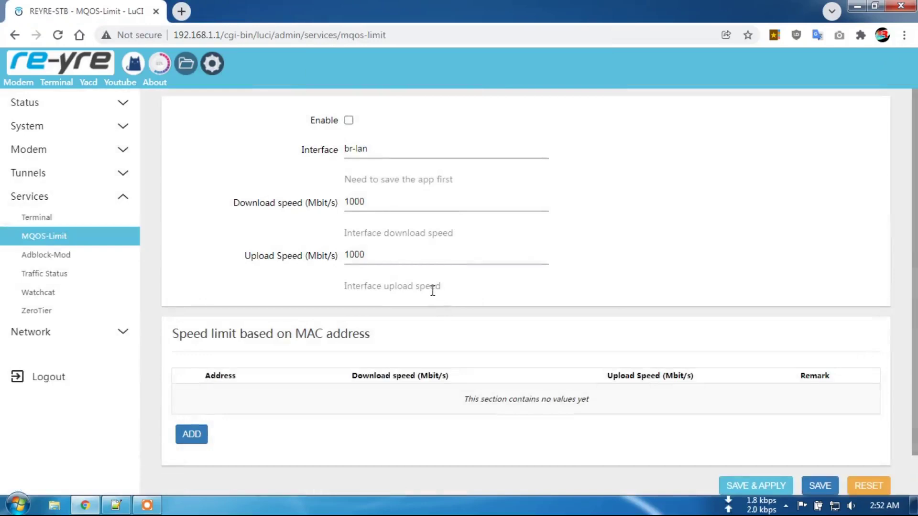
Enable MQOS-Limit, check br-lan with 1000 Mbit/s speeds, and add a per-MAC speed limit rule.
left_click(349, 121)
left_click(384, 147)
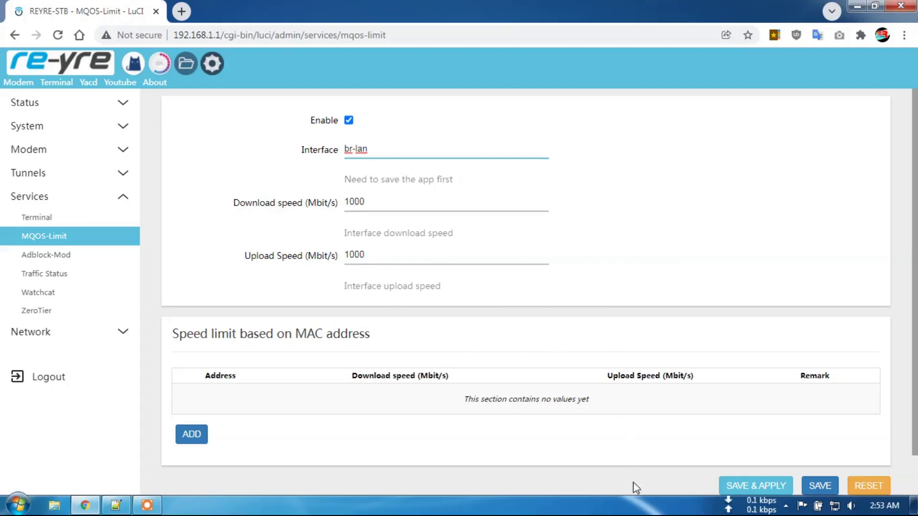
double_click(348, 200)
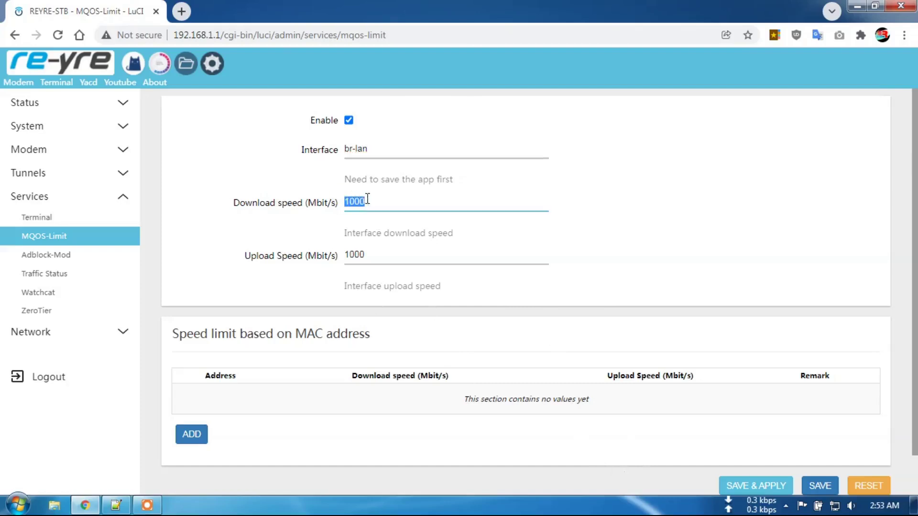
left_click_drag(365, 254, 346, 256)
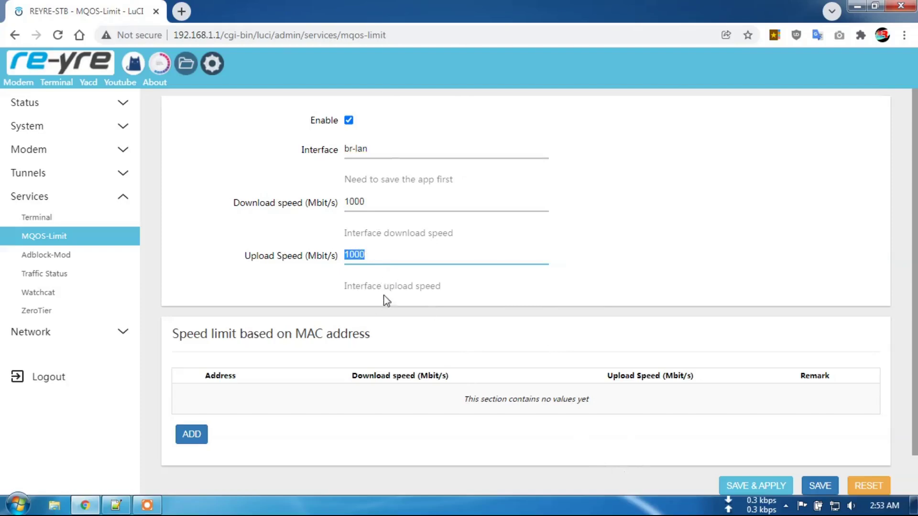
left_click(200, 440)
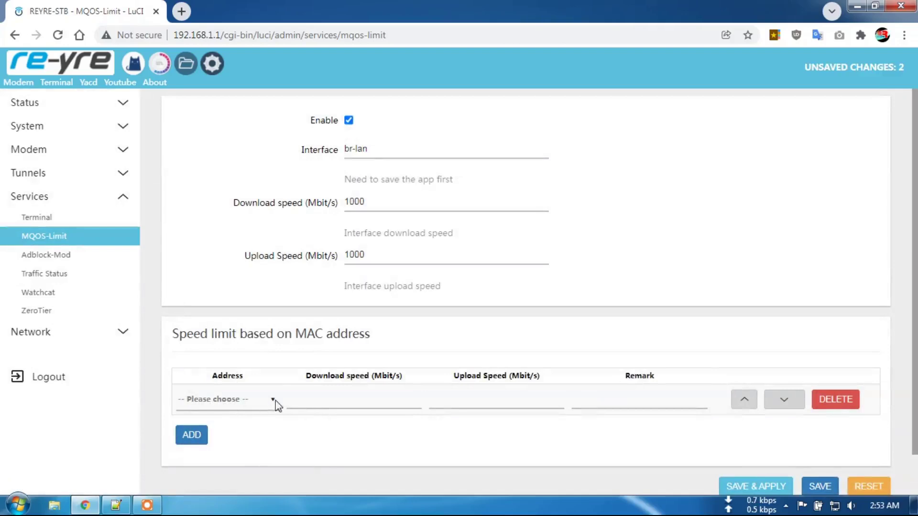
Set the rule's address to 192.168.1.128 with 100 Mbit/s download and 100 Mbit/s upload.
scroll(307, 375, "down", 1)
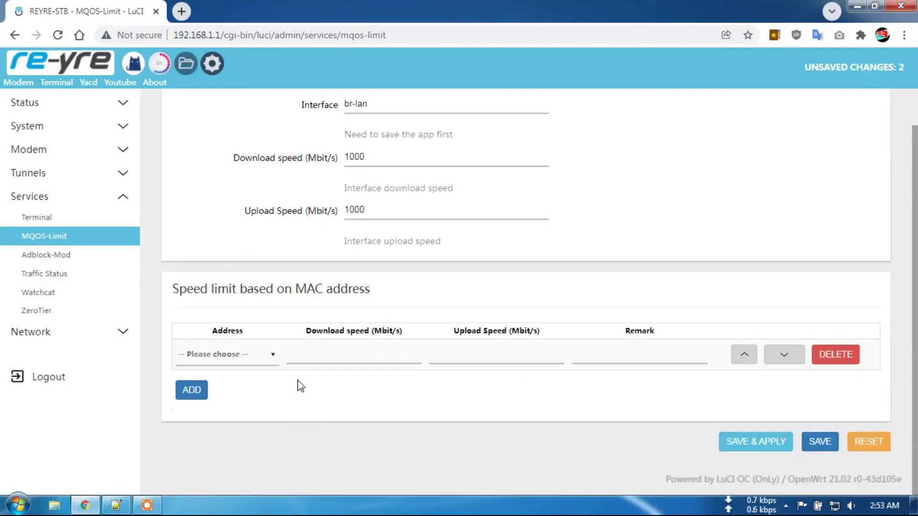
left_click(271, 355)
scroll(249, 268, "down", 1)
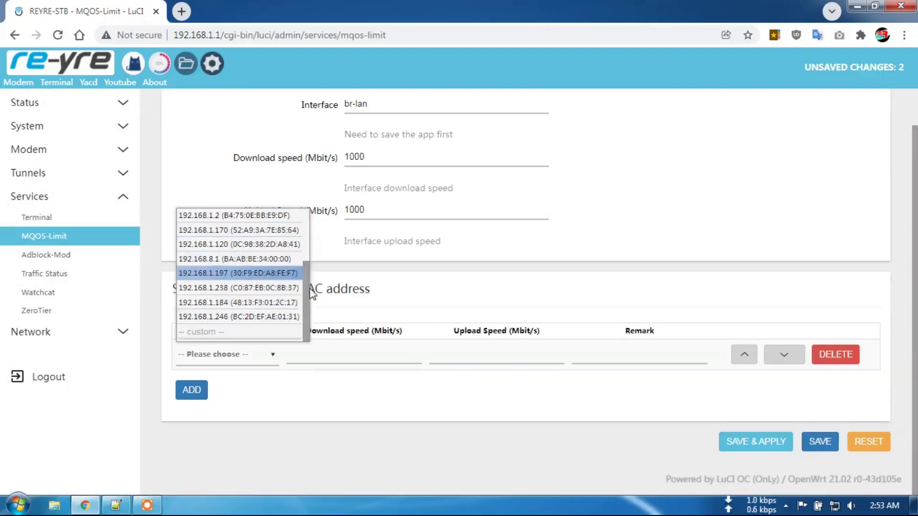
scroll(307, 296, "up", 2)
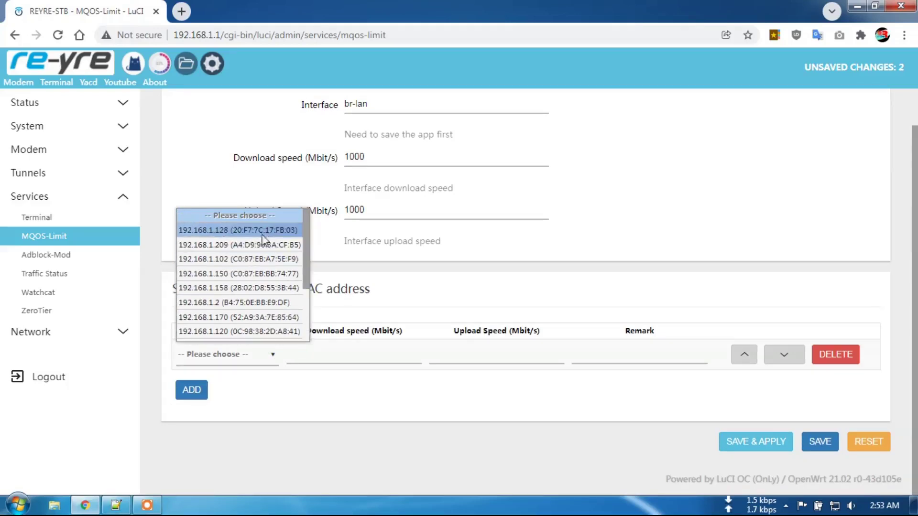
left_click(249, 232)
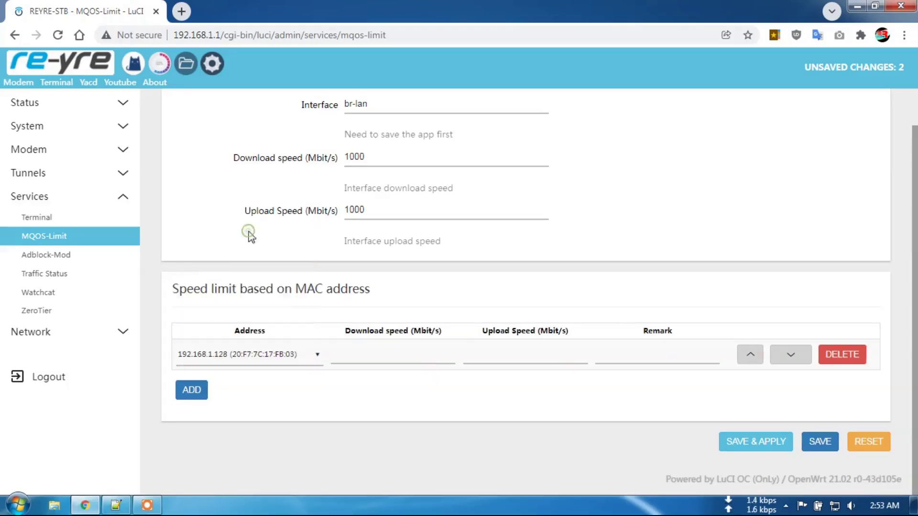
left_click(370, 360)
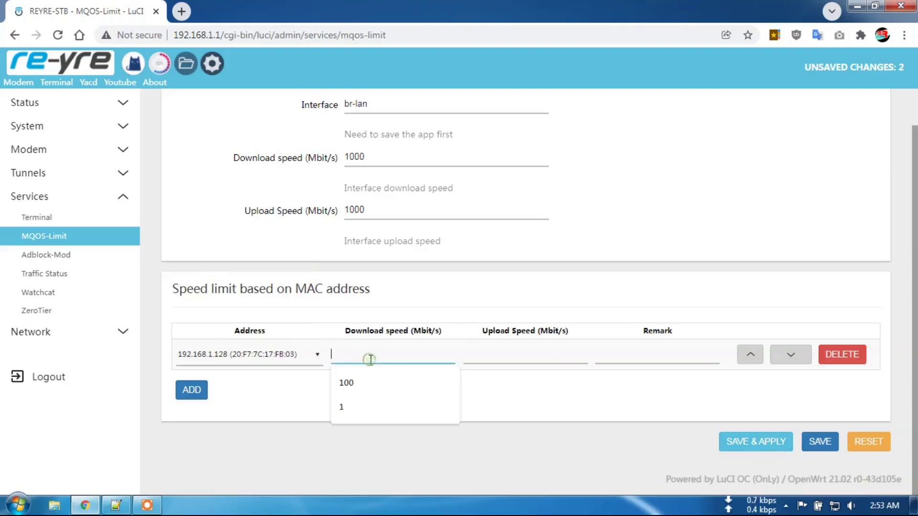
left_click(346, 383)
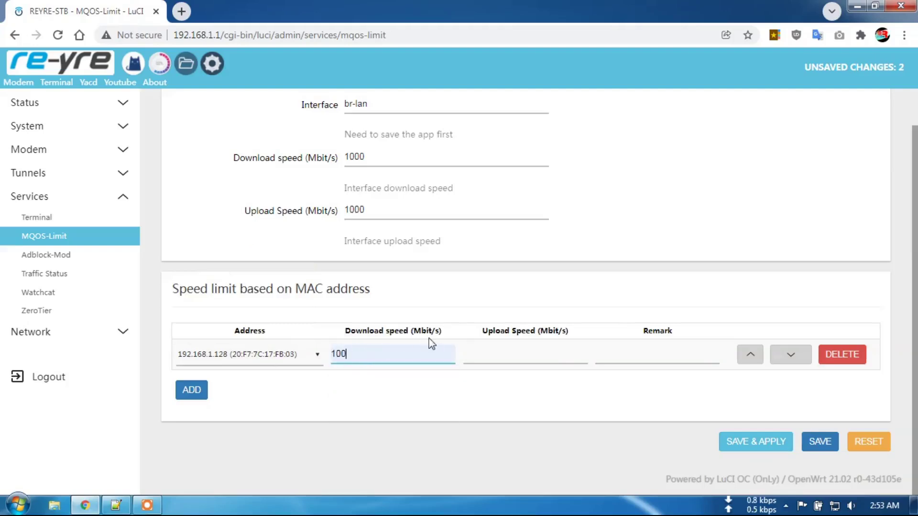
left_click(494, 354)
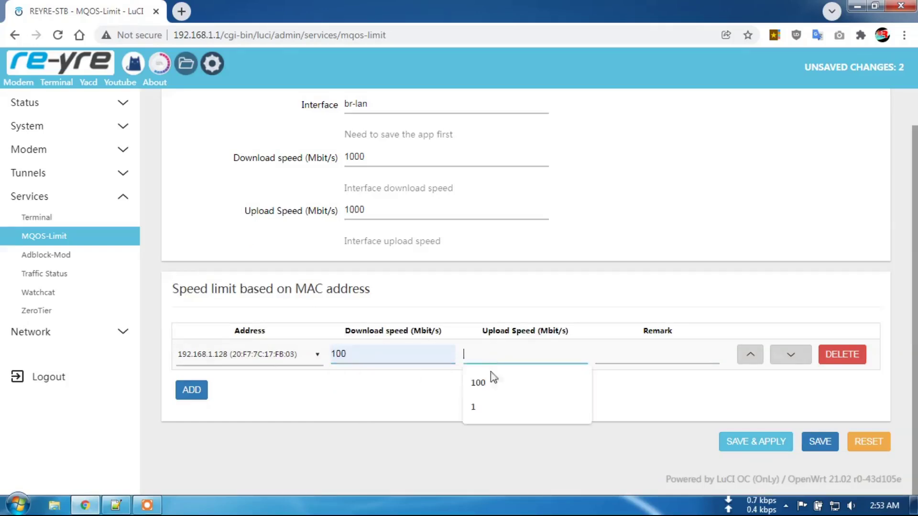
left_click(488, 383)
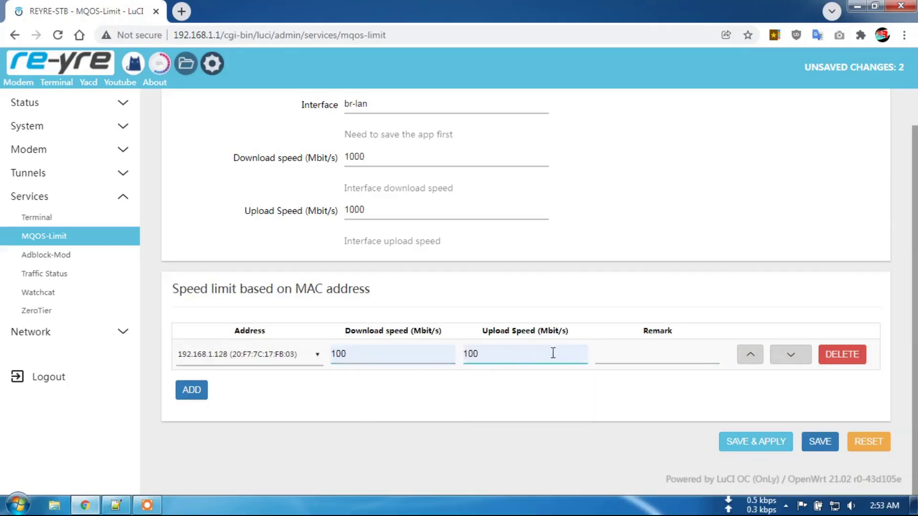
left_click(652, 358)
Check Active DHCP Leases on the overview in another tab, then return to MQOS-Limit.
right_click(61, 57)
key("Escape")
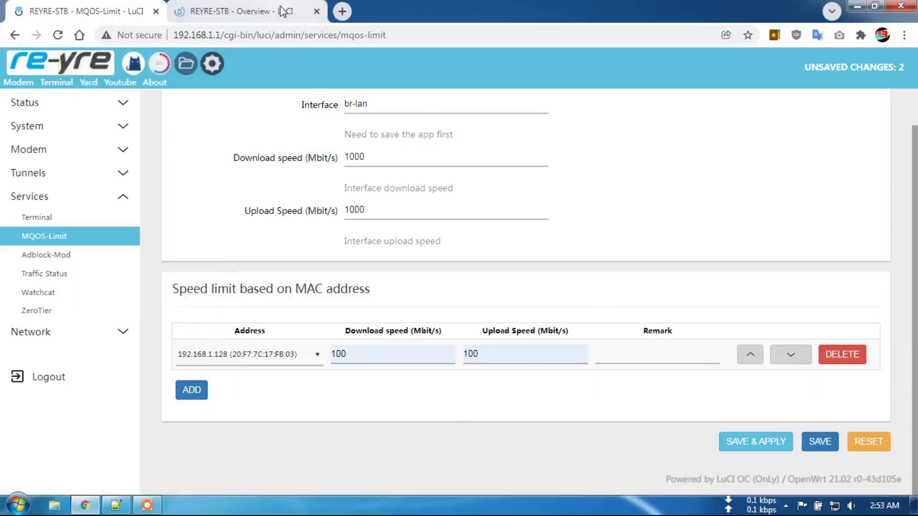
left_click(282, 11)
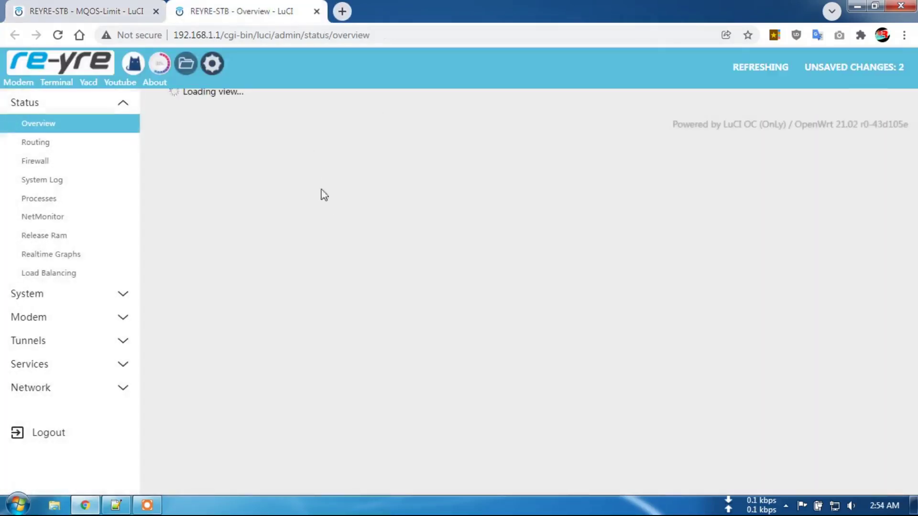
scroll(293, 269, "down", 8)
scroll(340, 292, "down", 5)
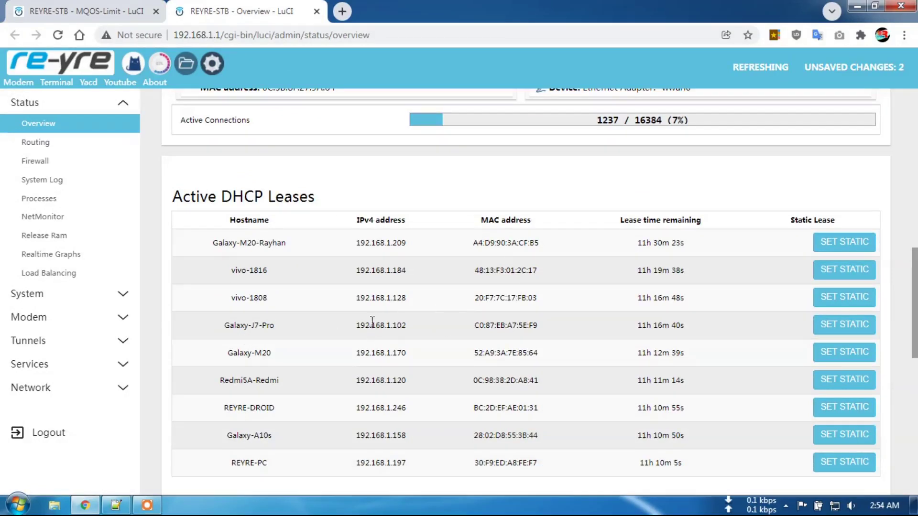
key("ctrl+shift+Tab")
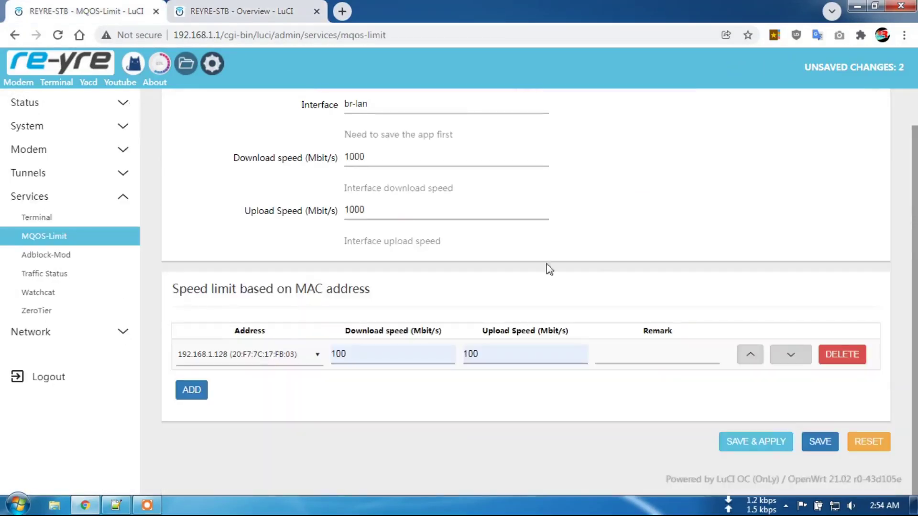
left_click(650, 351)
left_click(649, 350)
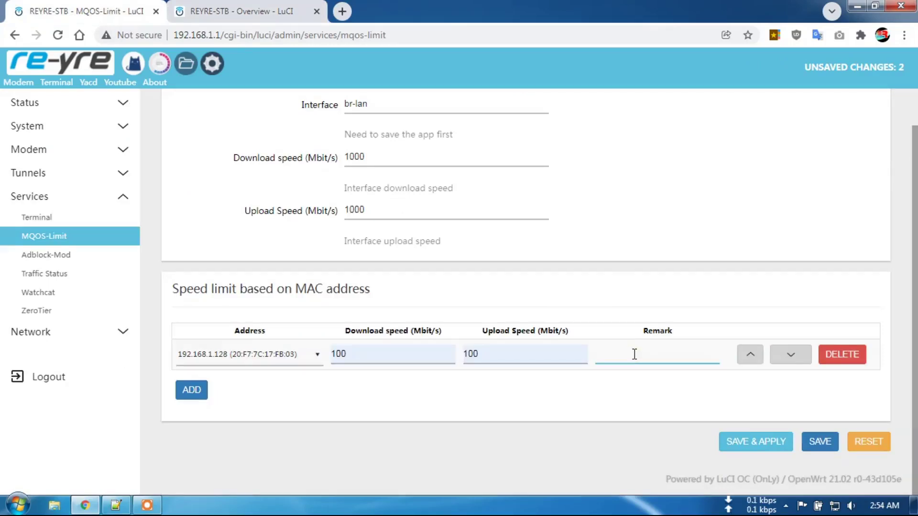
scroll(569, 266, "up", 1)
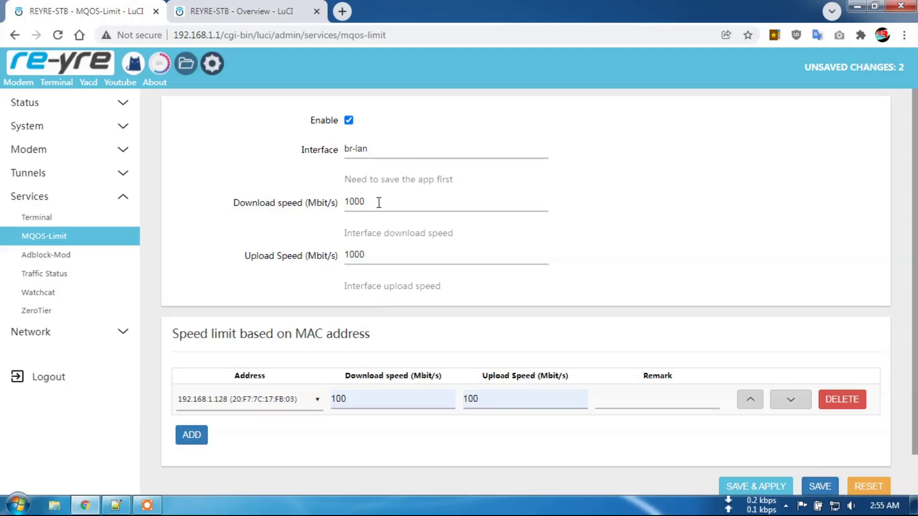
left_click(398, 251)
left_click(425, 201)
left_click(411, 447)
scroll(722, 314, "down", 1)
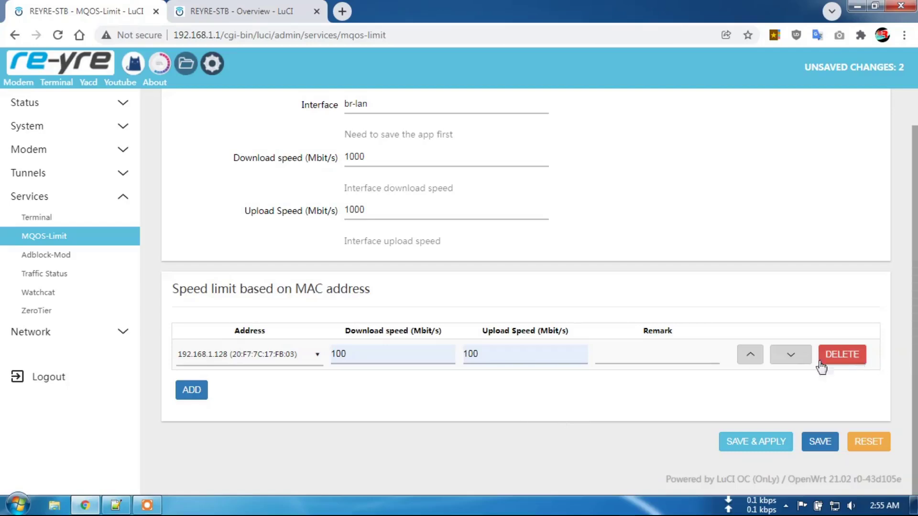
scroll(381, 245, "up", 1)
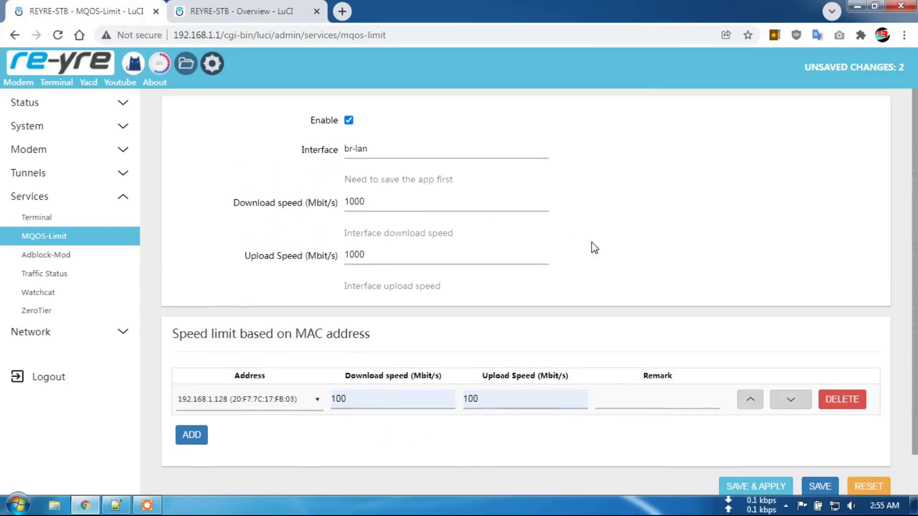
scroll(430, 247, "down", 1)
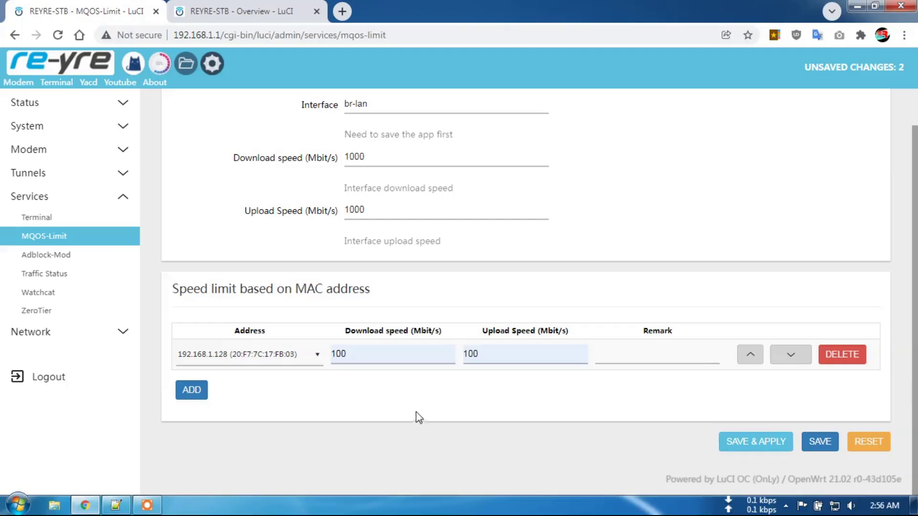
scroll(423, 412, "up", 1)
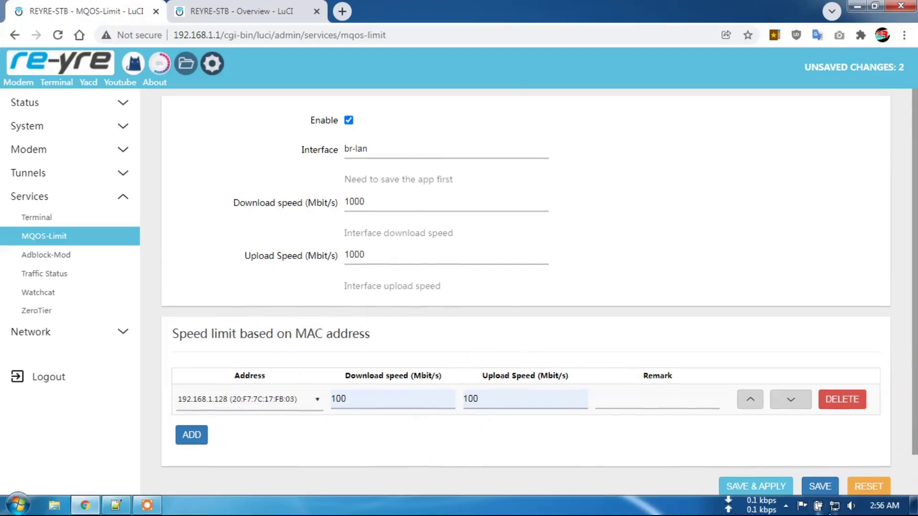
Open Network Connections from the taskbar network icon.
right_click(835, 506)
left_click(827, 452)
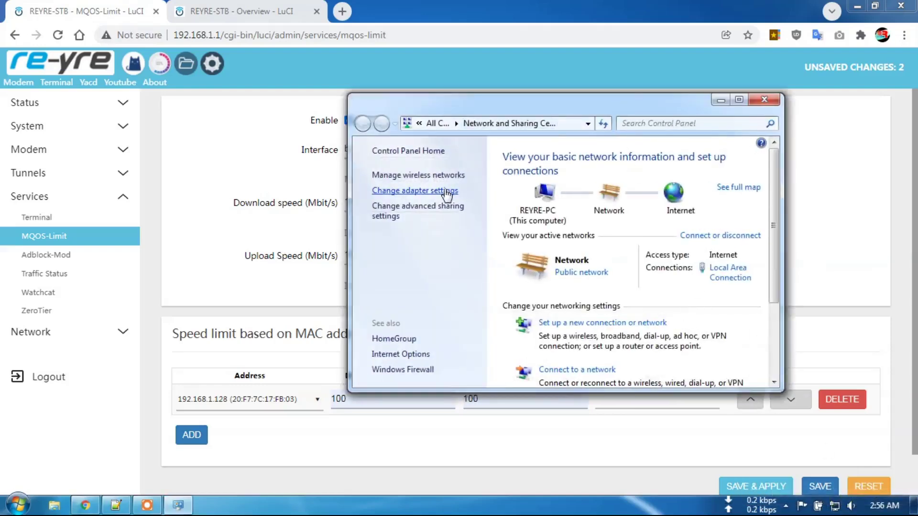
left_click(446, 190)
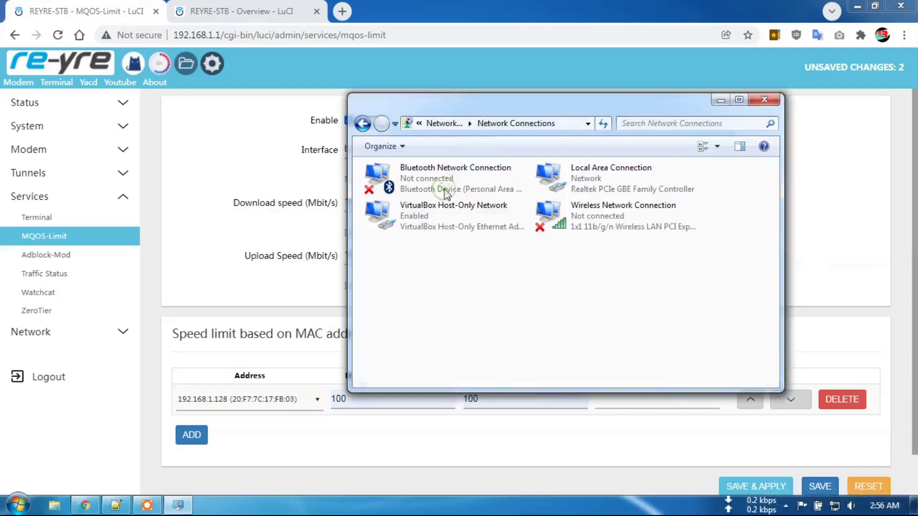
Read Local Area Connection's physical address 30-F9-ED-A8-FE-F7, close the dialogs, and minimise the window.
right_click(609, 182)
left_click(626, 202)
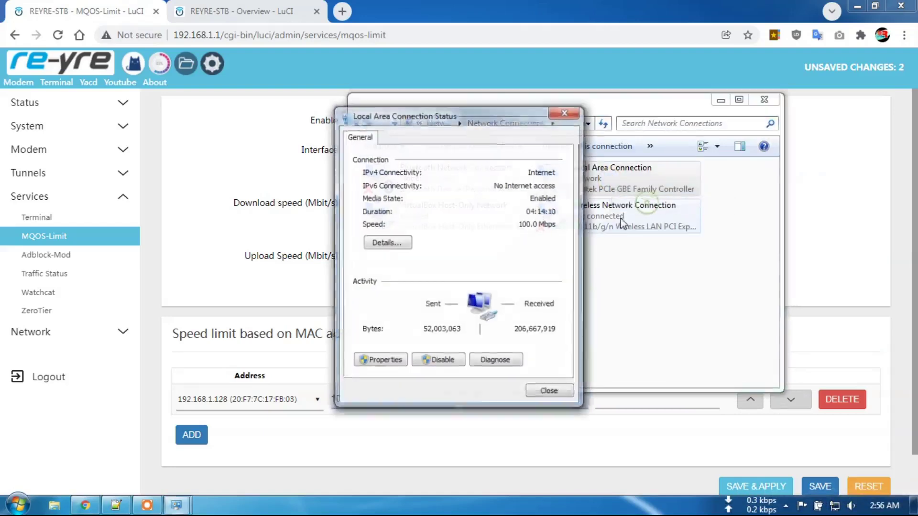
left_click(388, 242)
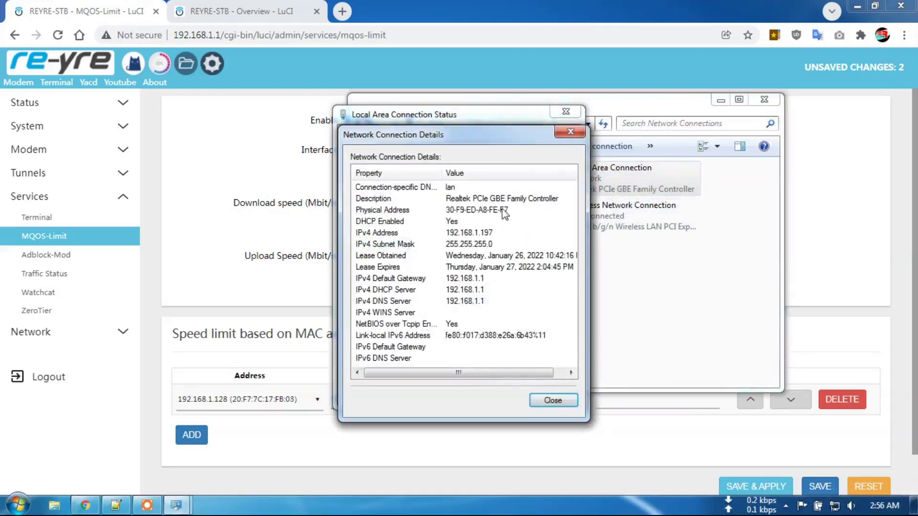
left_click(551, 400)
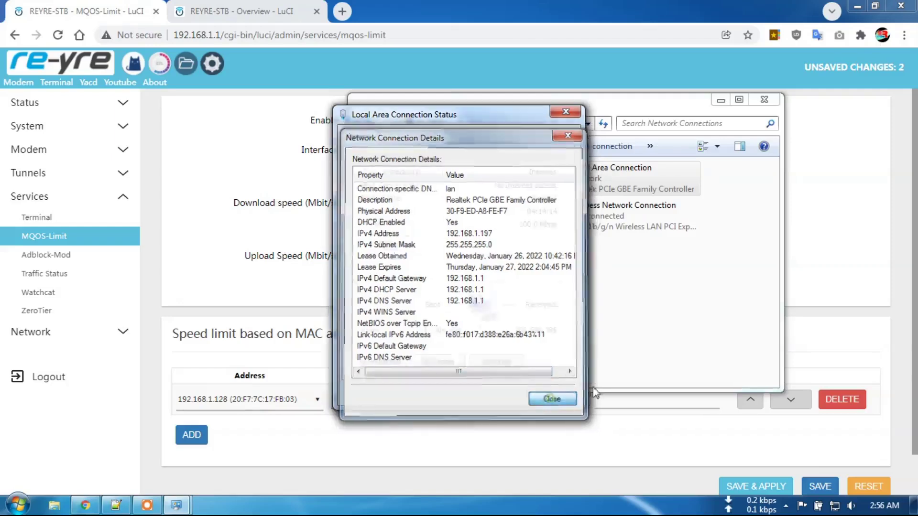
left_click(551, 393)
left_click_drag(658, 113, 681, 126)
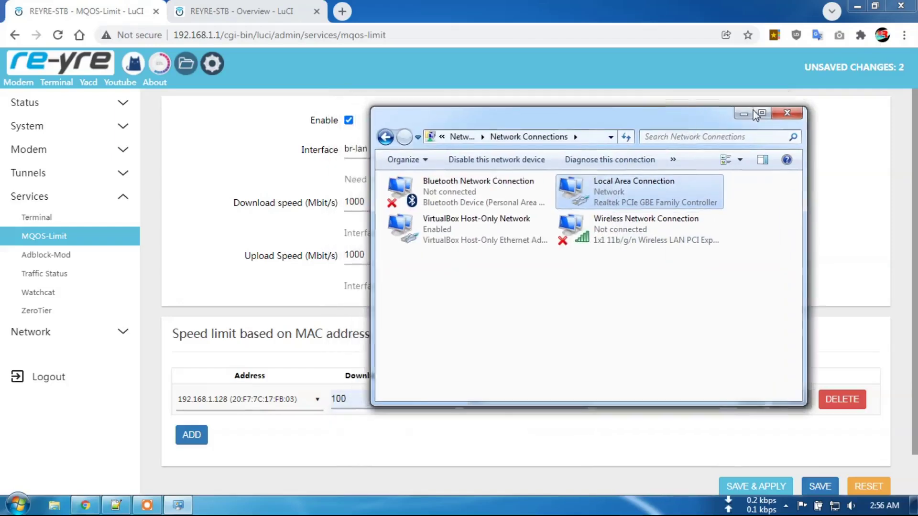
left_click(744, 114)
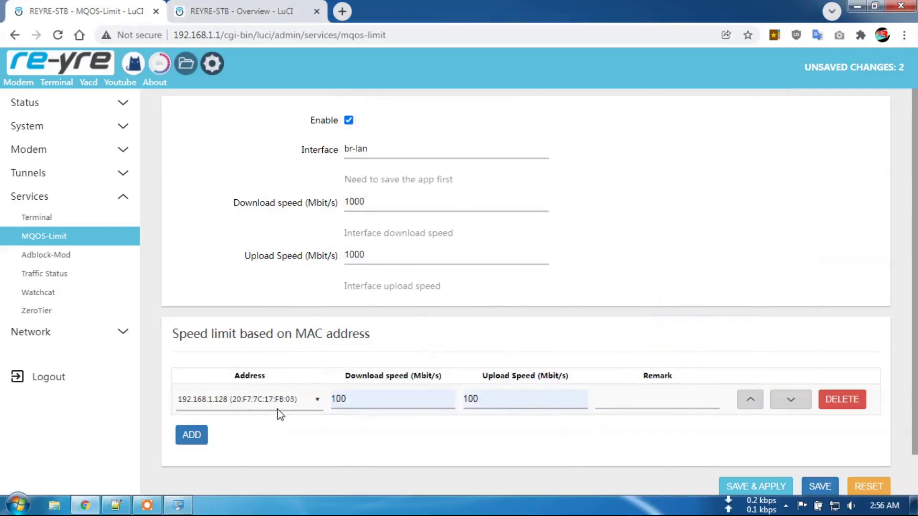
Point the MAC speed-limit rule at device 192.168.1.197.
left_click(297, 401)
scroll(277, 306, "down", 1)
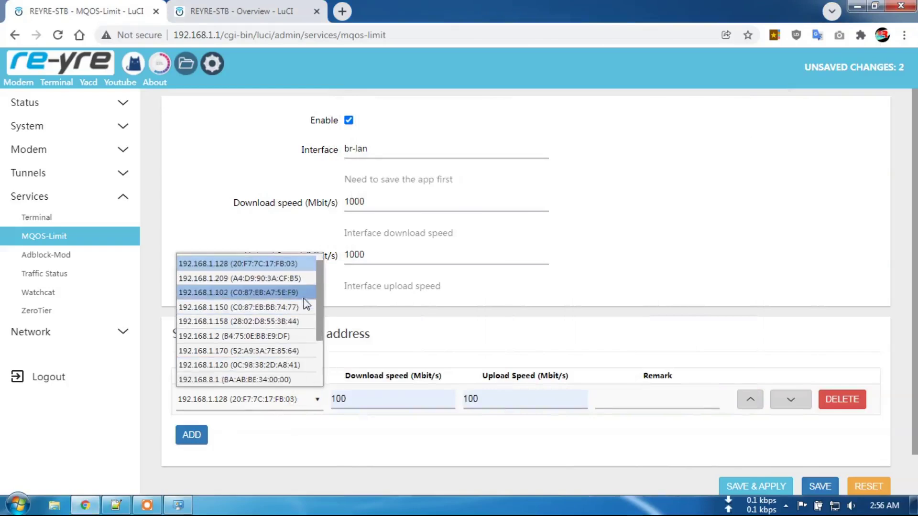
scroll(317, 306, "down", 3)
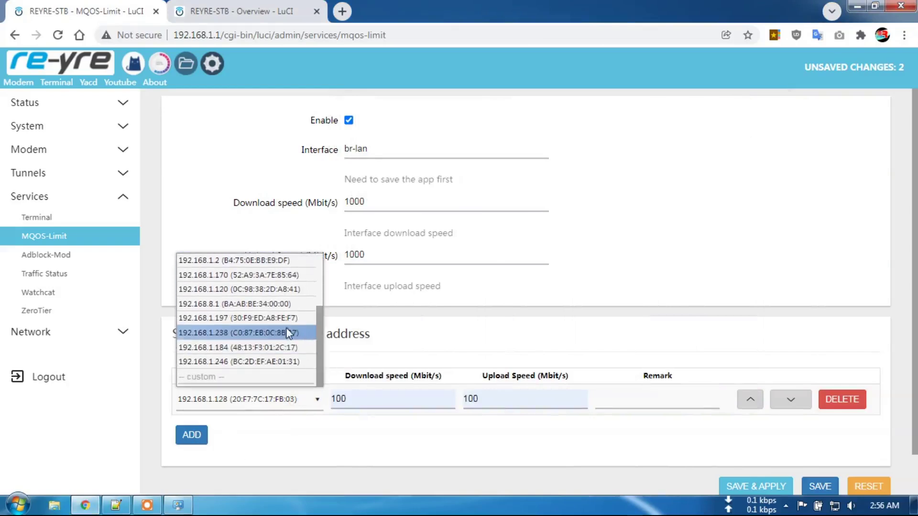
left_click(283, 319)
Change the rule's download and upload limits from 100 to 500 Mbit/s.
left_click(361, 403)
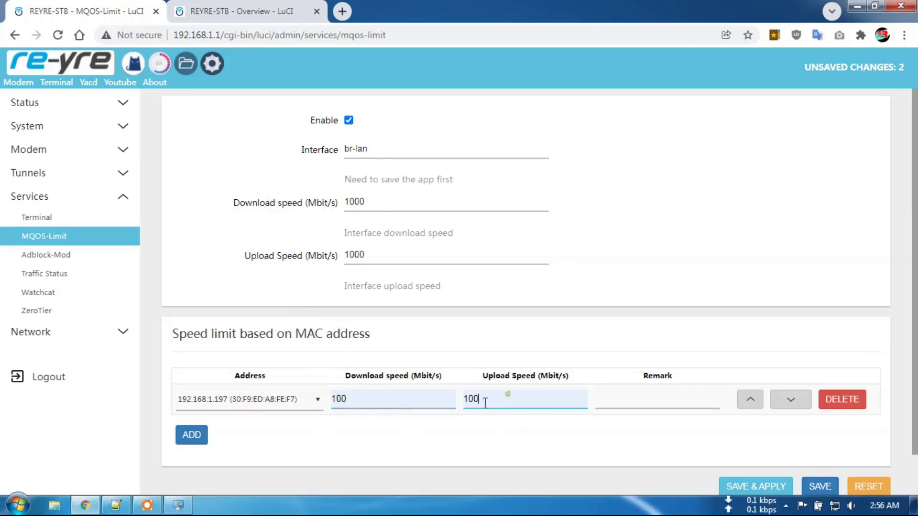
left_click_drag(354, 399, 326, 398)
type("5")
double_click(461, 400)
type("500")
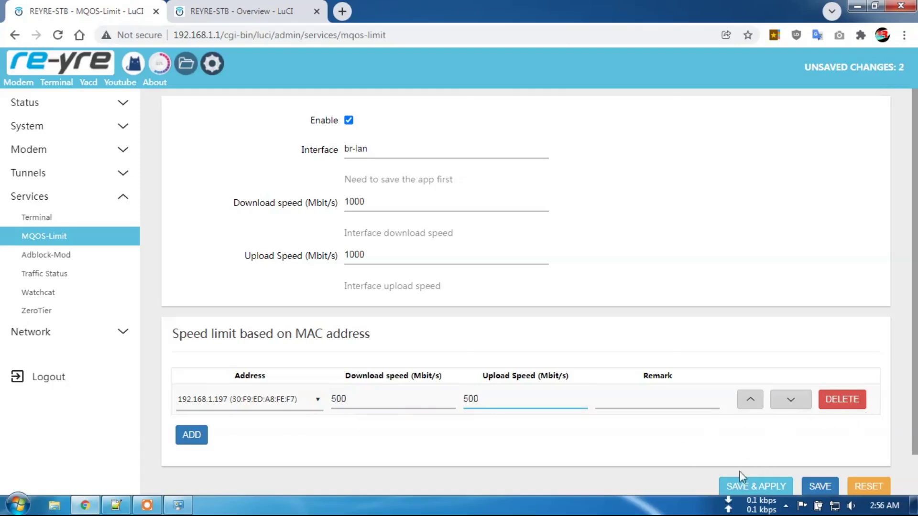
Bring up Internet Download Manager's main window from the notification area.
left_click(342, 11)
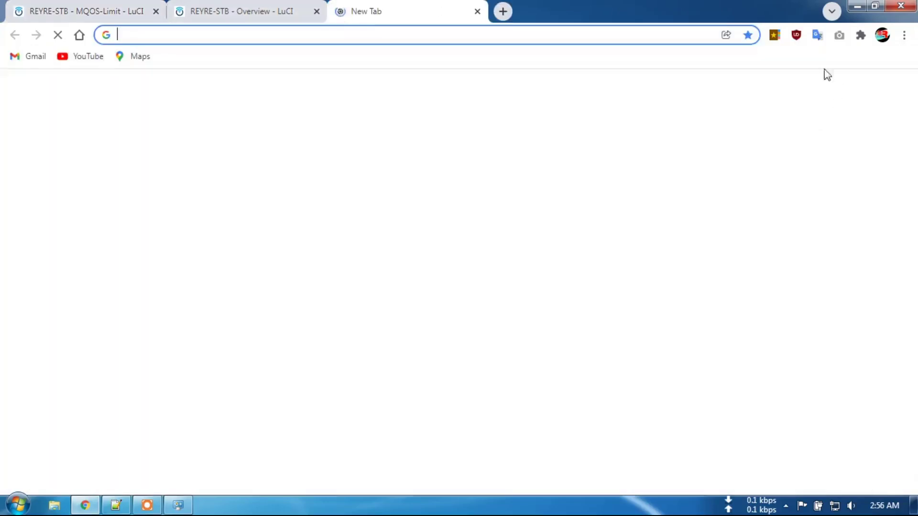
left_click(775, 35)
left_click(488, 82)
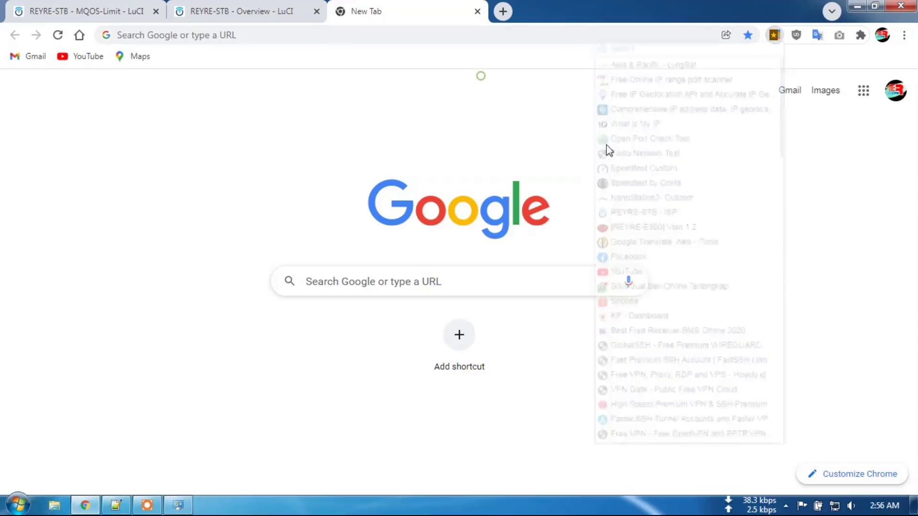
left_click(787, 507)
left_click(785, 419)
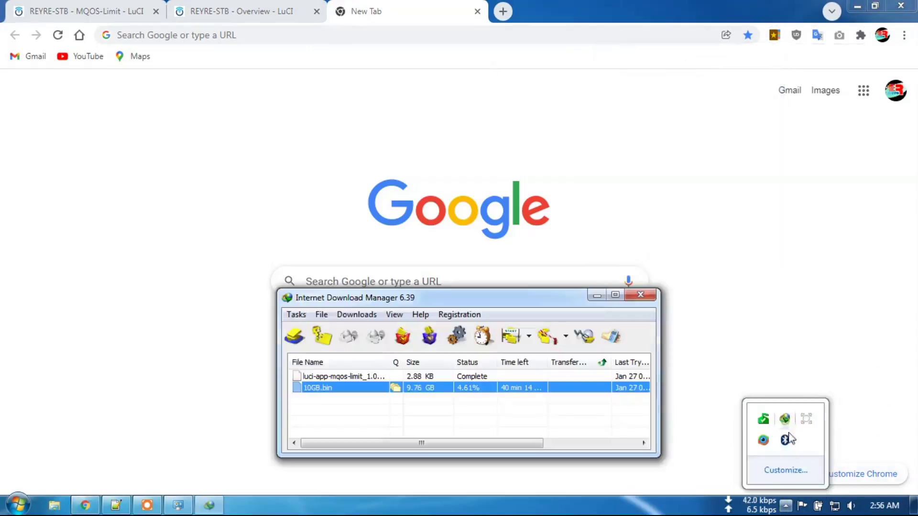
Resume 10GB.bin until it hits about 8.2 MB/sec, pause it, and return to MQOS-Limit.
right_click(484, 388)
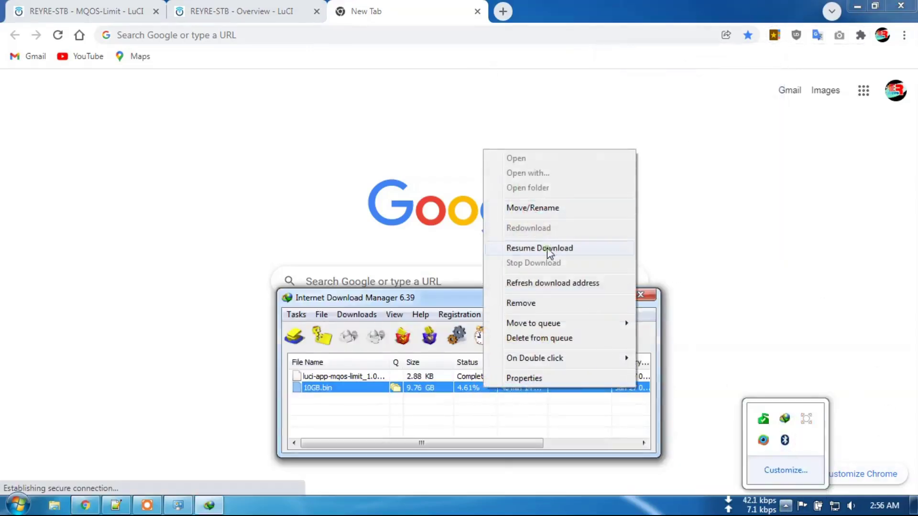
left_click(548, 248)
left_click_drag(491, 119, 478, 146)
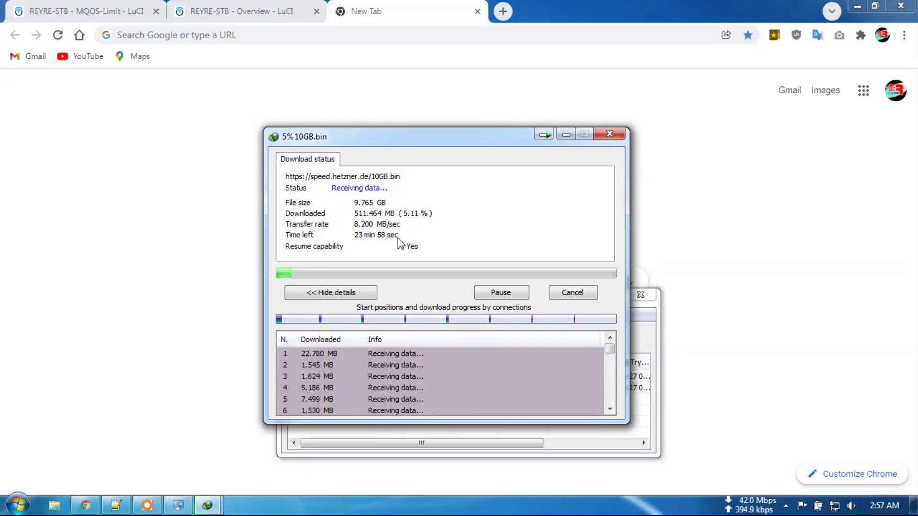
left_click(497, 296)
left_click(109, 10)
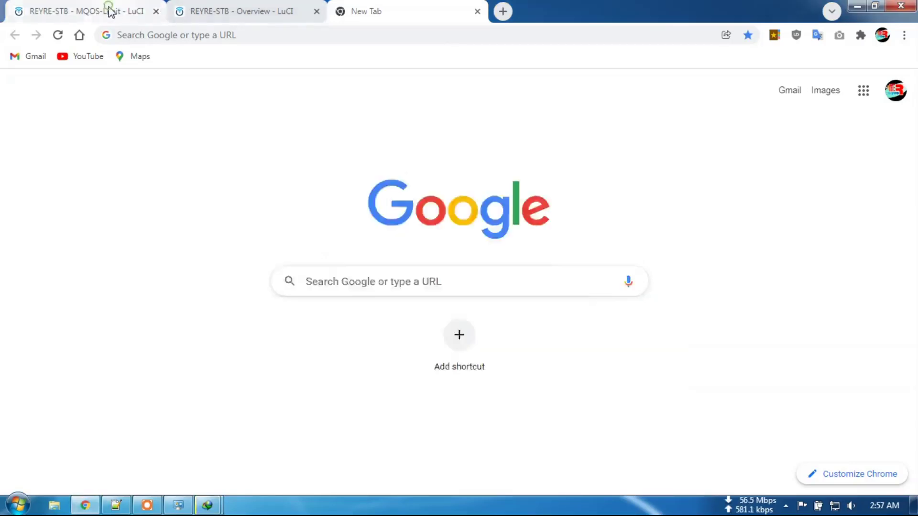
scroll(765, 468, "down", 1)
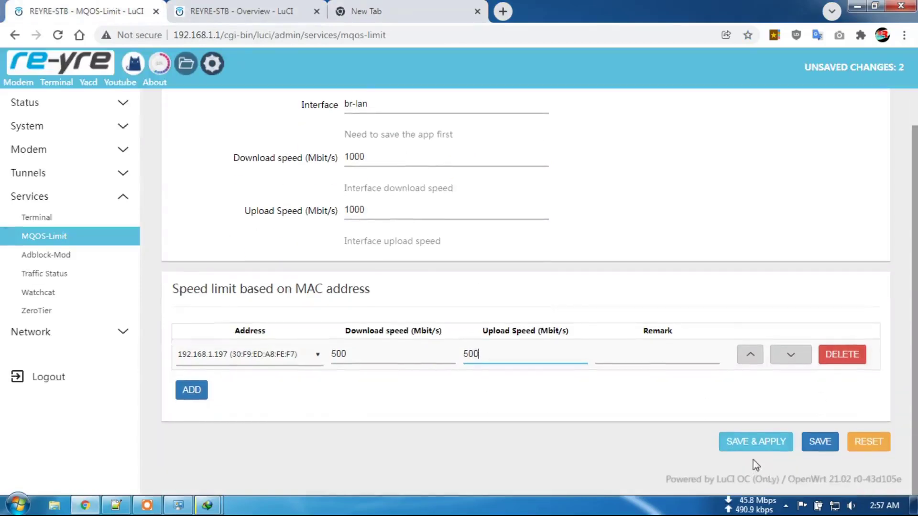
Apply the 500 Mbit/s rule, rerun 10GB.bin to about 8.6 MB/sec, then pause it.
left_click(753, 451)
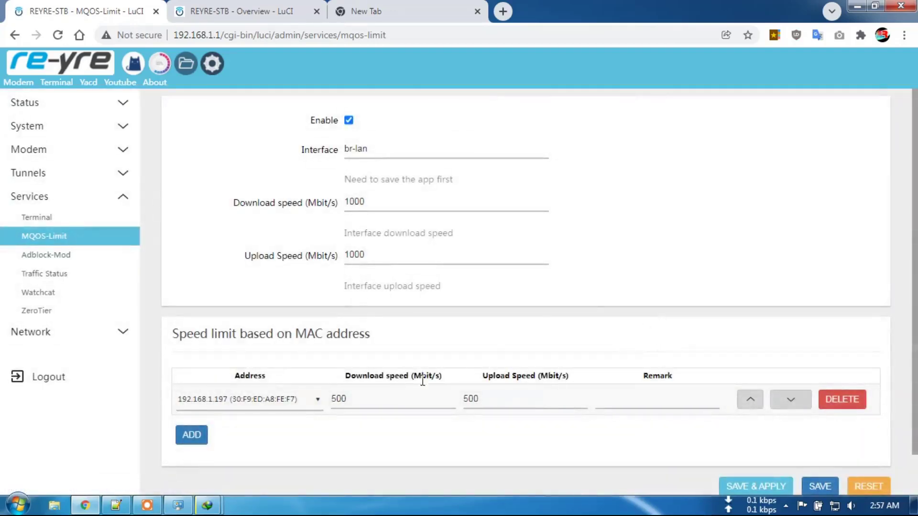
mouse_move(213, 503)
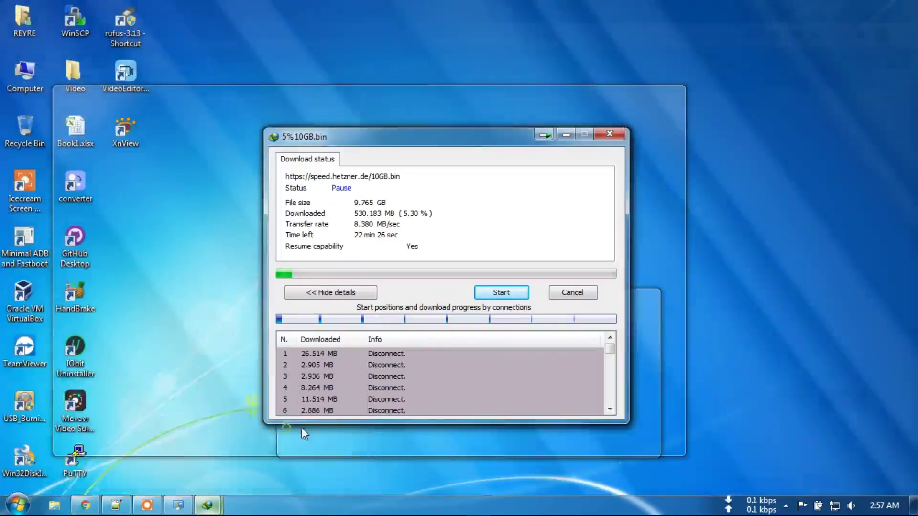
left_click(302, 427)
left_click(501, 292)
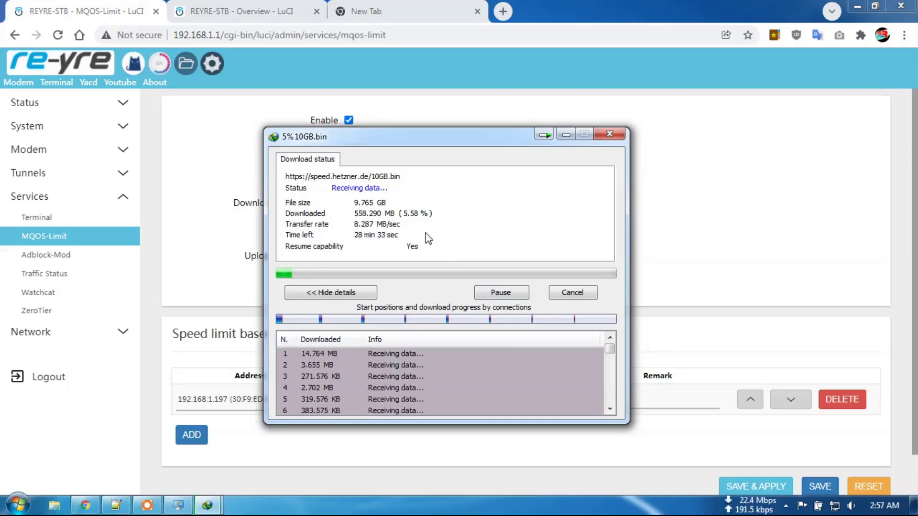
left_click(500, 293)
left_click(492, 442)
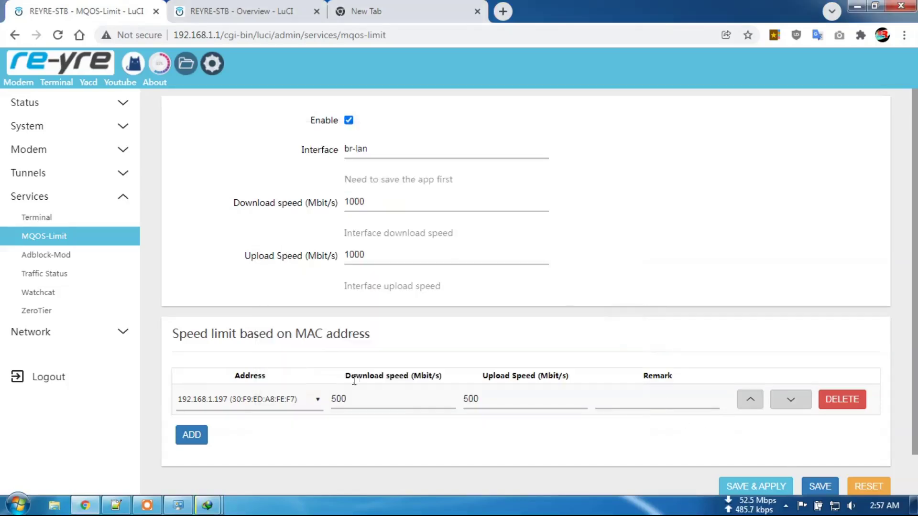
Change the 192.168.1.197 download and upload limits from 500 to 2 Mbit/s and apply.
left_click(340, 398)
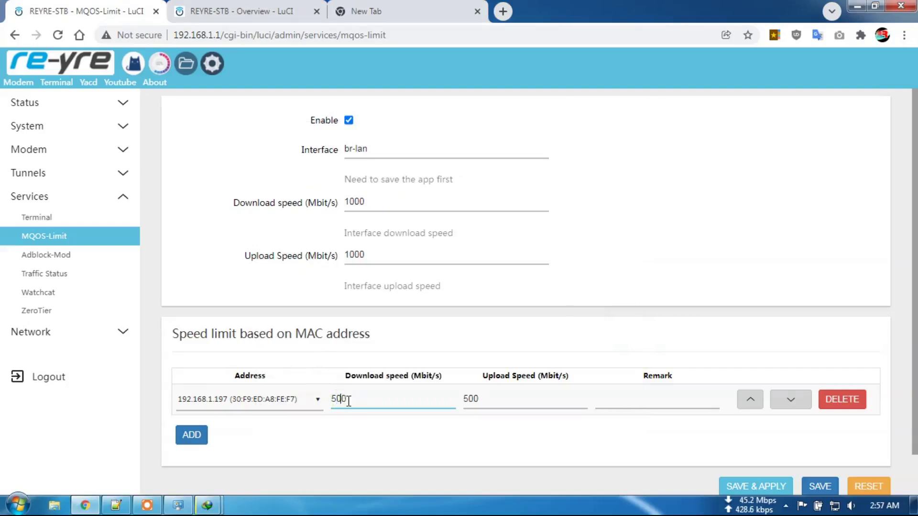
key("BackSpace")
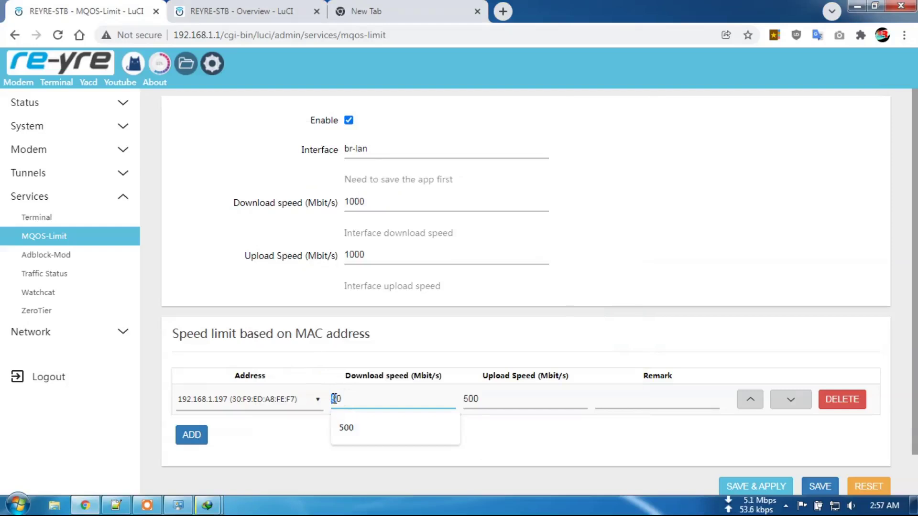
mouse_move(333, 398)
left_mouse_down()
mouse_move(342, 399)
mouse_move(330, 403)
left_mouse_up()
type("2")
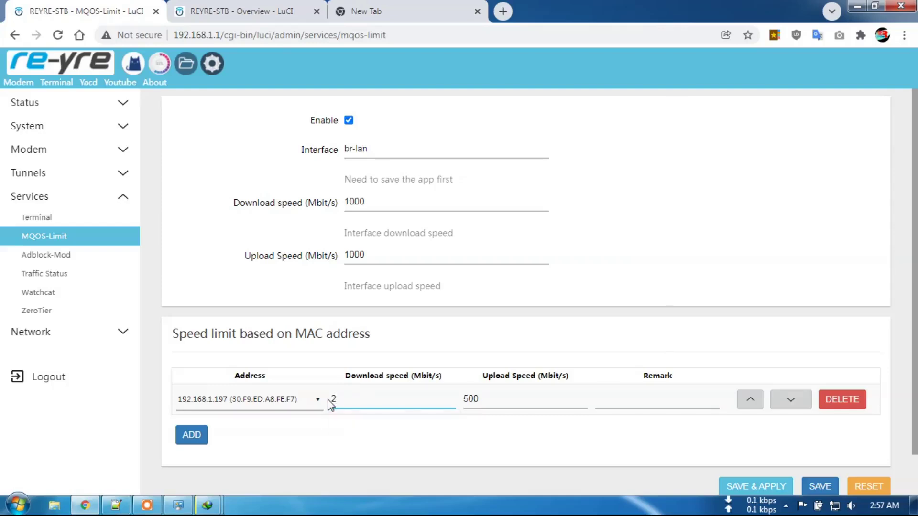
key("Tab")
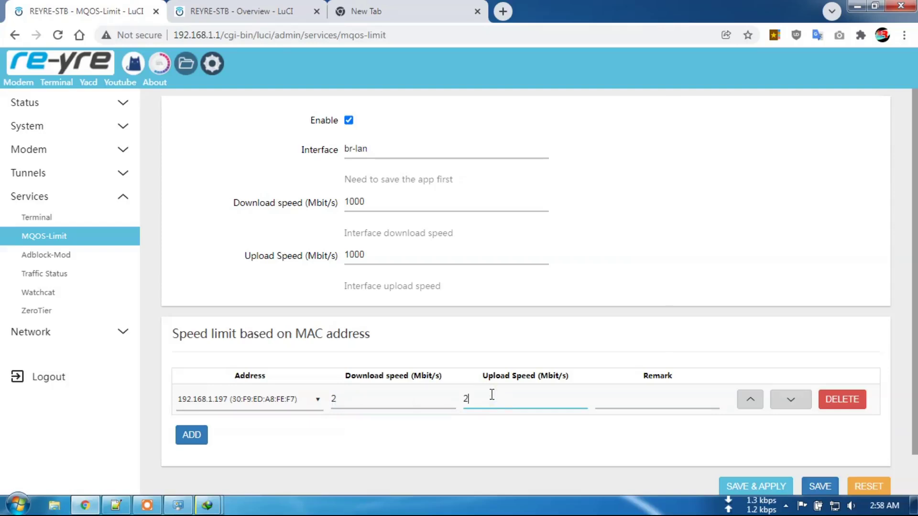
left_click(754, 486)
Run 10GB.bin under the 2 Mbit/s rule, seeing about 8.8 MB/sec, then pause at 6.65%.
mouse_move(207, 505)
left_click(271, 446)
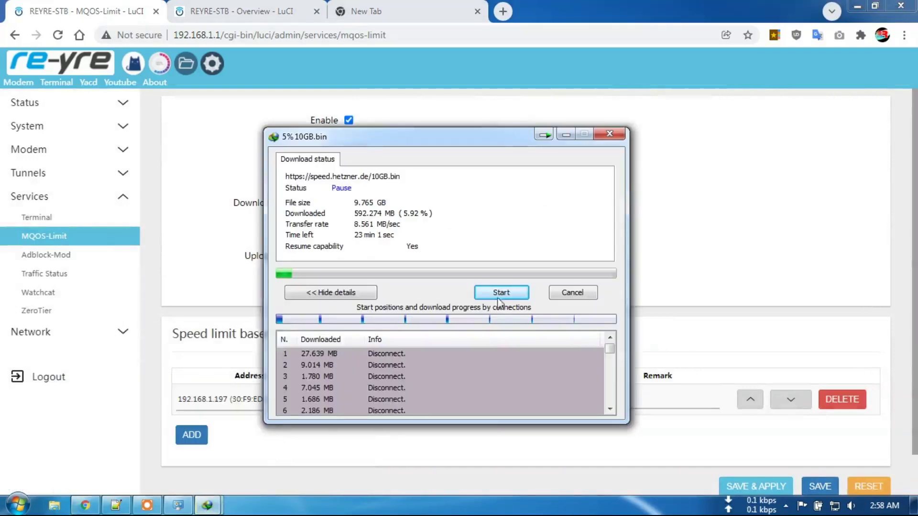
left_click_drag(486, 143, 620, 108)
left_click(635, 253)
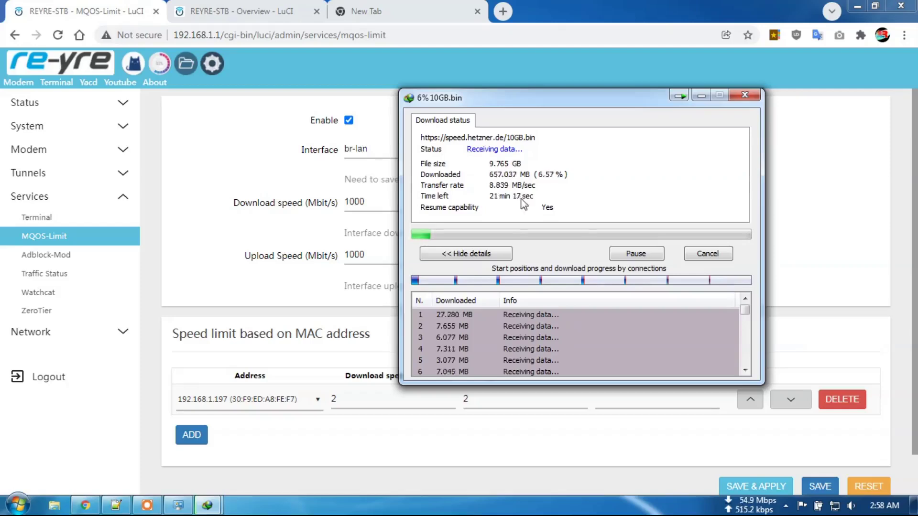
left_click(623, 253)
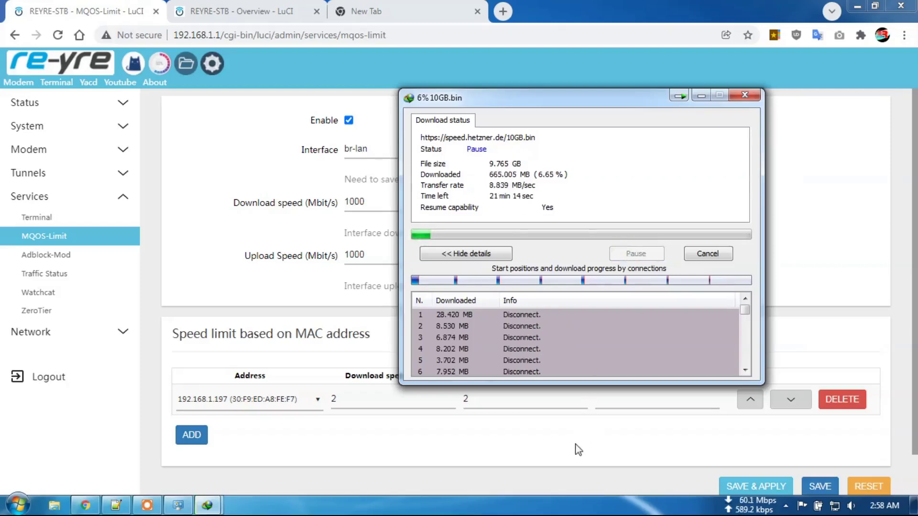
left_click(578, 449)
Enter 1 Mbit/s for the download and upload limits and apply the rule.
left_click(753, 486)
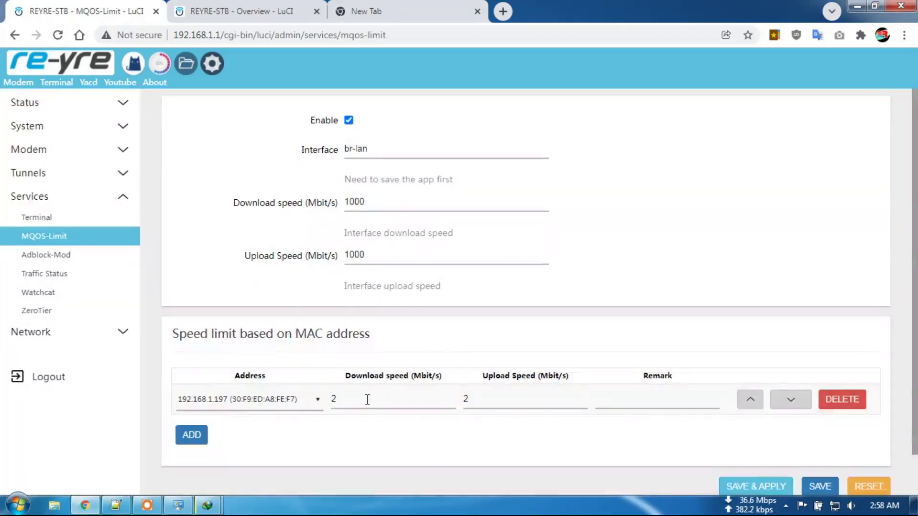
double_click(334, 400)
type("1")
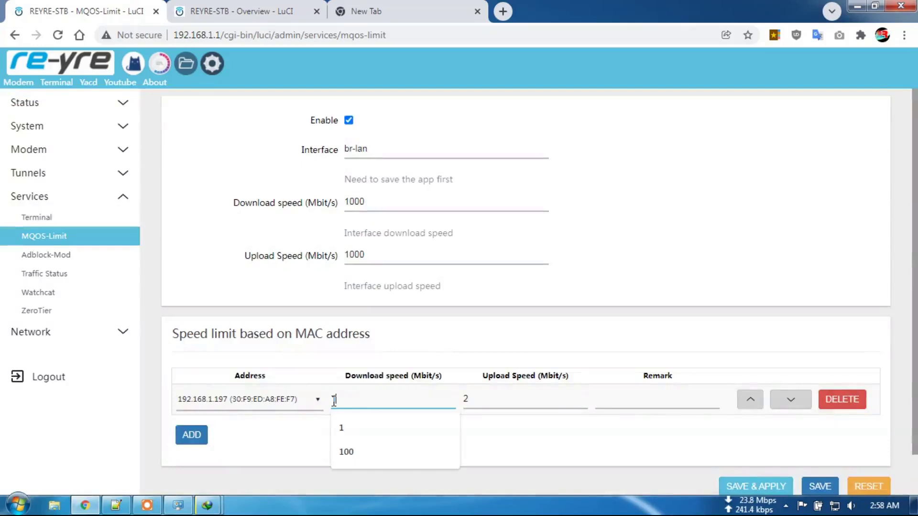
double_click(487, 406)
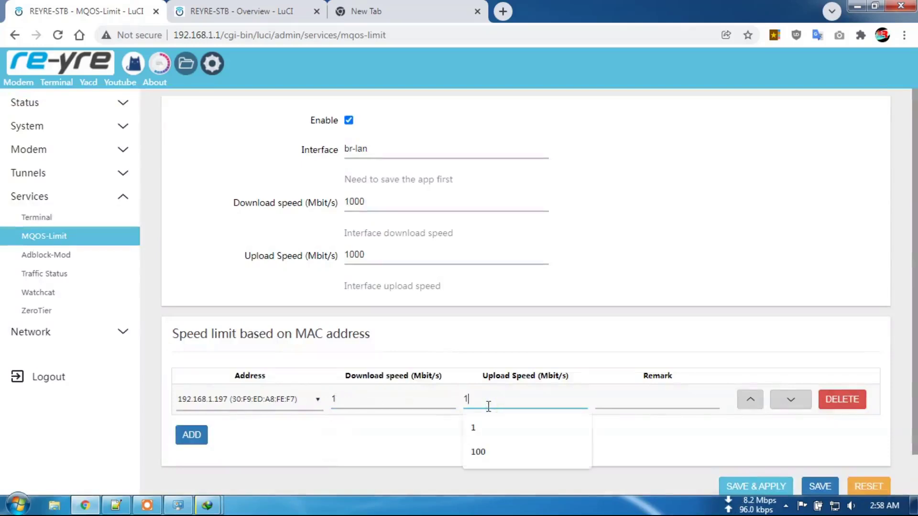
left_click(757, 485)
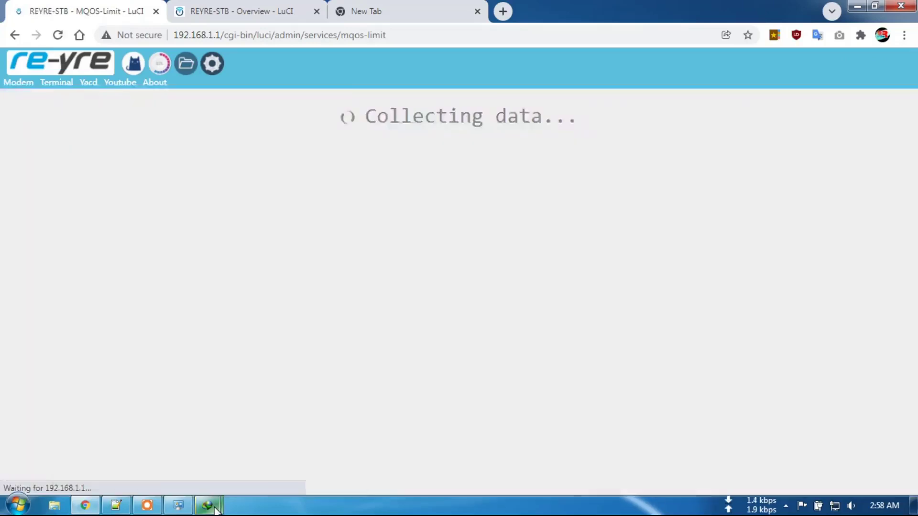
Run 10GB.bin briefly at about 9 MB/sec, then pause it again.
mouse_move(207, 505)
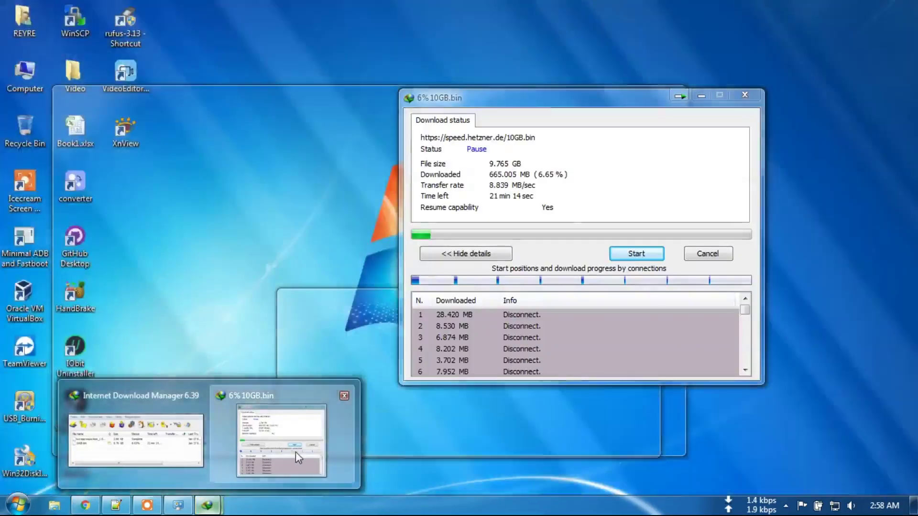
left_click(295, 452)
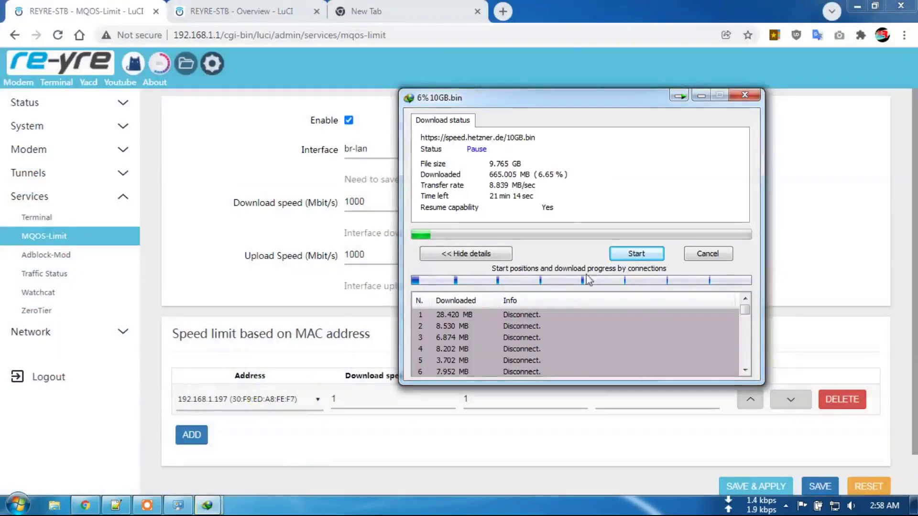
left_click(631, 257)
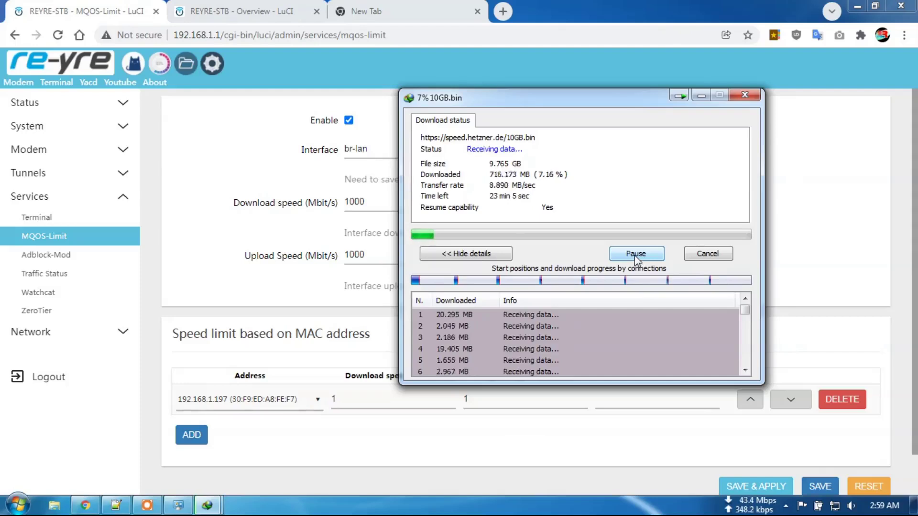
left_click(636, 258)
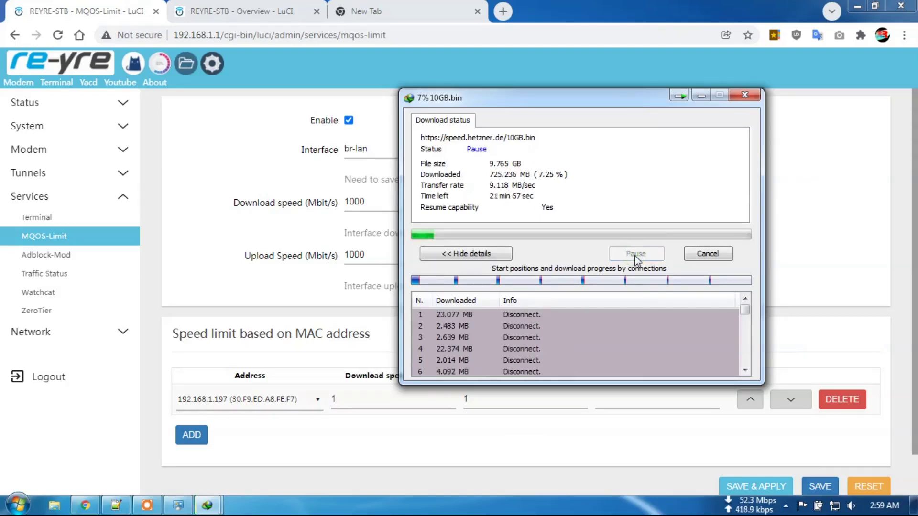
left_click_drag(589, 113, 561, 106)
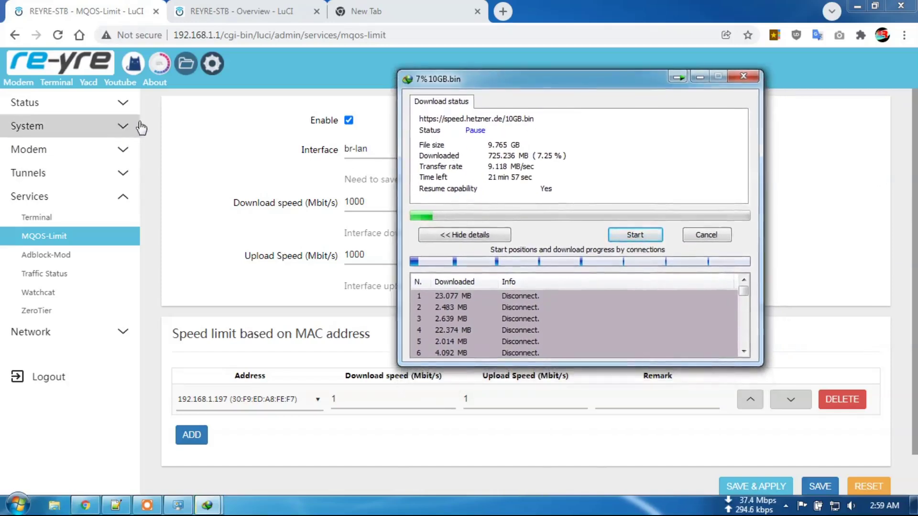
Open the System > Startup page in LuCI.
left_click(131, 133)
left_click(131, 133)
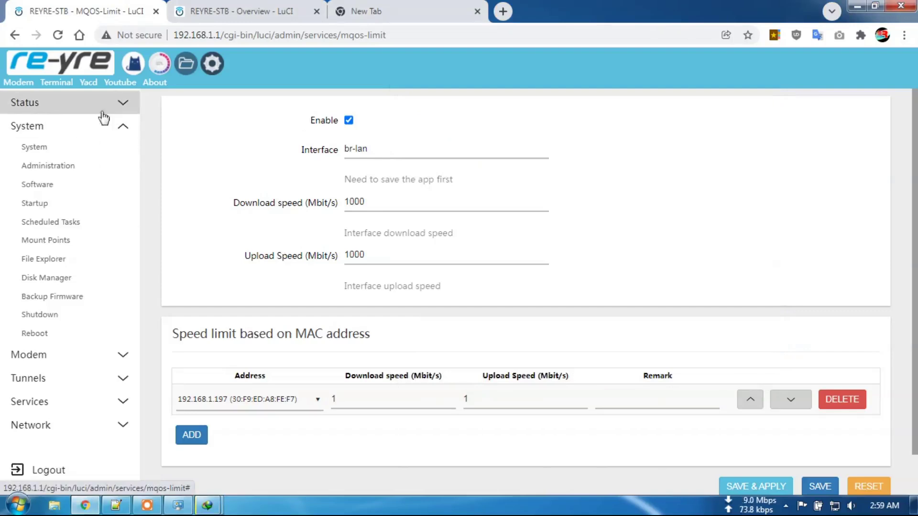
left_click(52, 204)
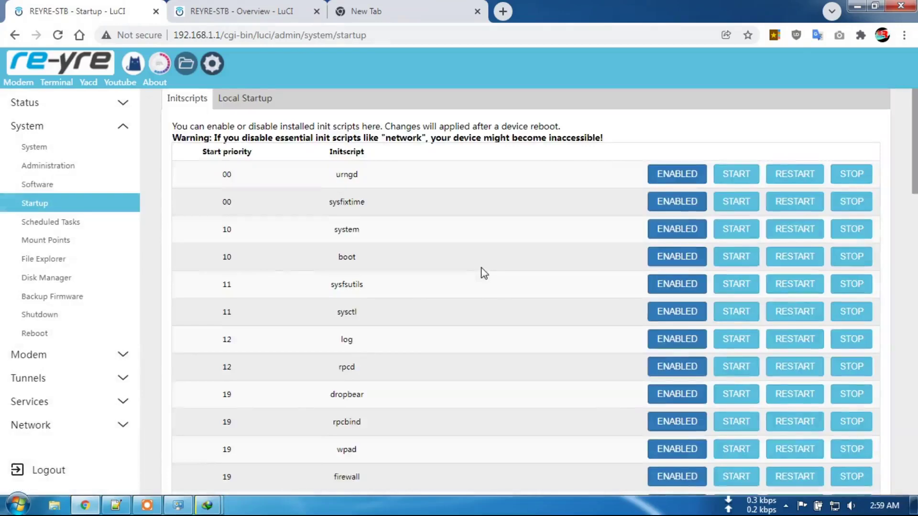
Find mqos-limit in the Initscripts list and restart it with STOP, then START.
scroll(530, 283, "down", 14)
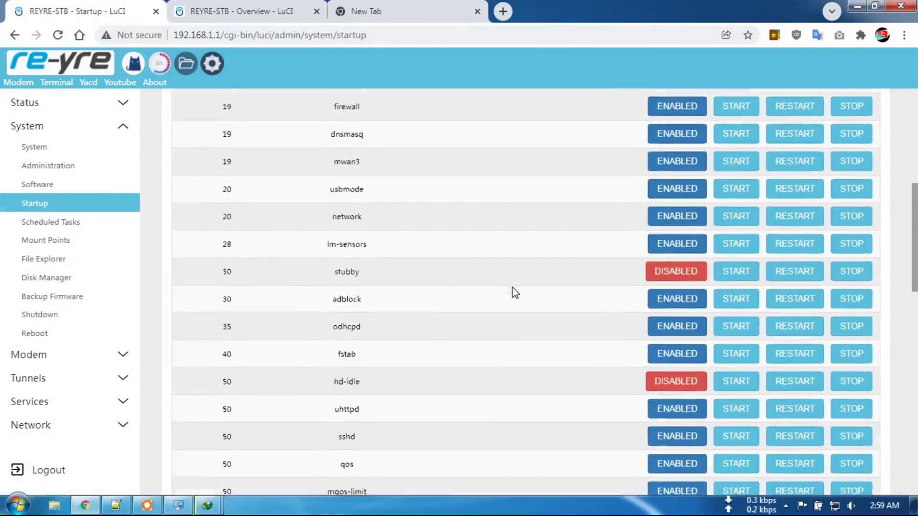
scroll(519, 293, "down", 8)
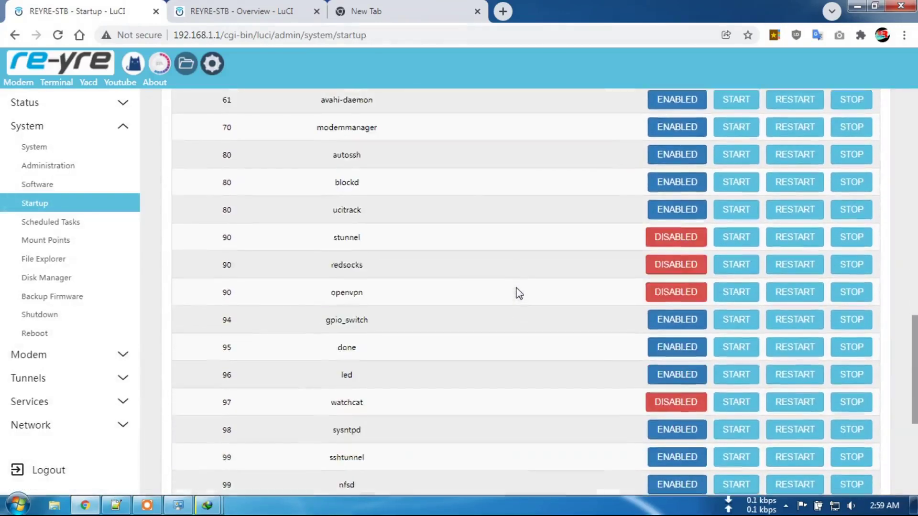
scroll(550, 225, "down", 3)
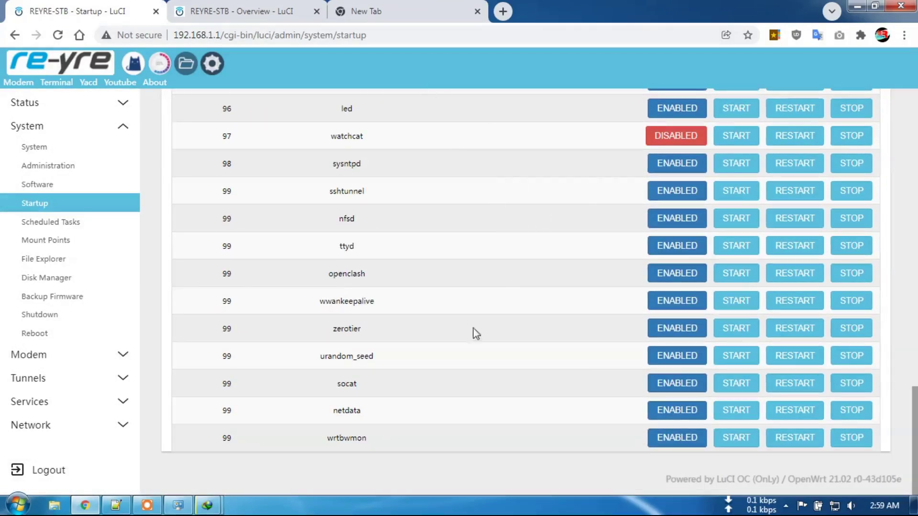
scroll(409, 300, "up", 5)
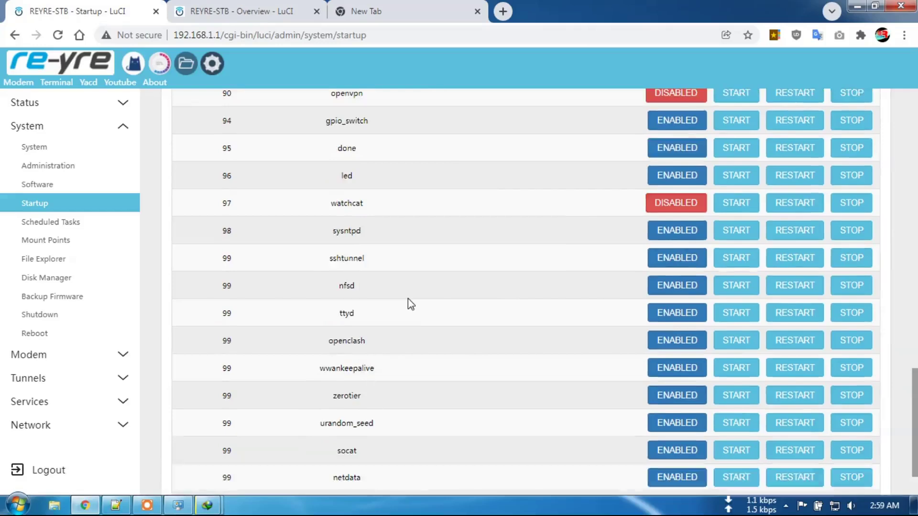
scroll(426, 268, "up", 1)
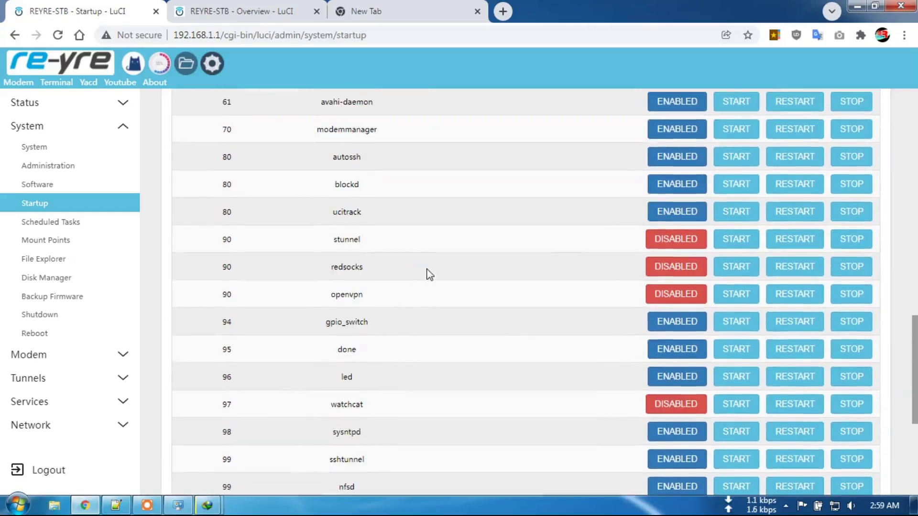
scroll(428, 304, "down", 4)
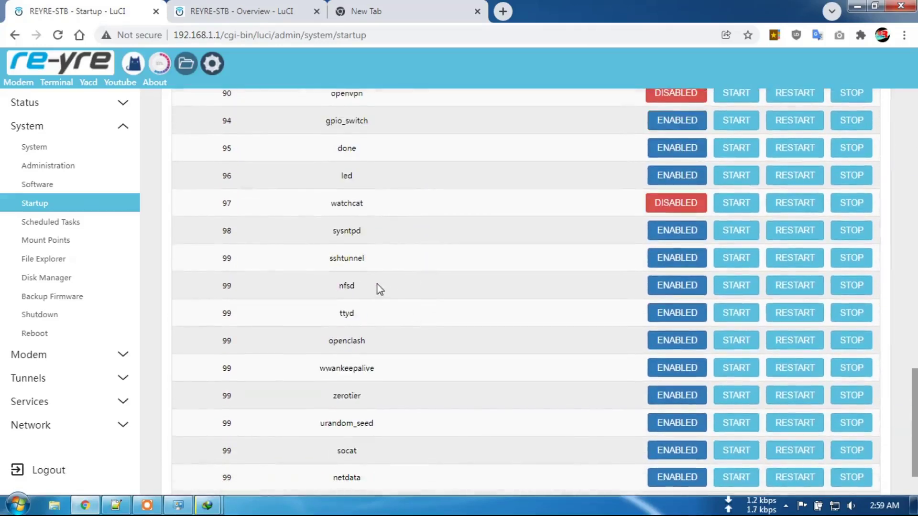
scroll(401, 329, "down", 3)
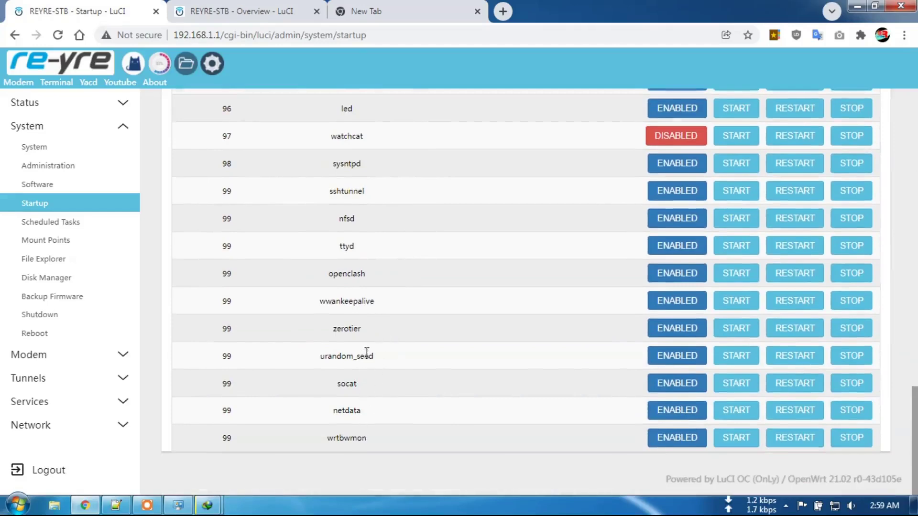
scroll(365, 302, "up", 3)
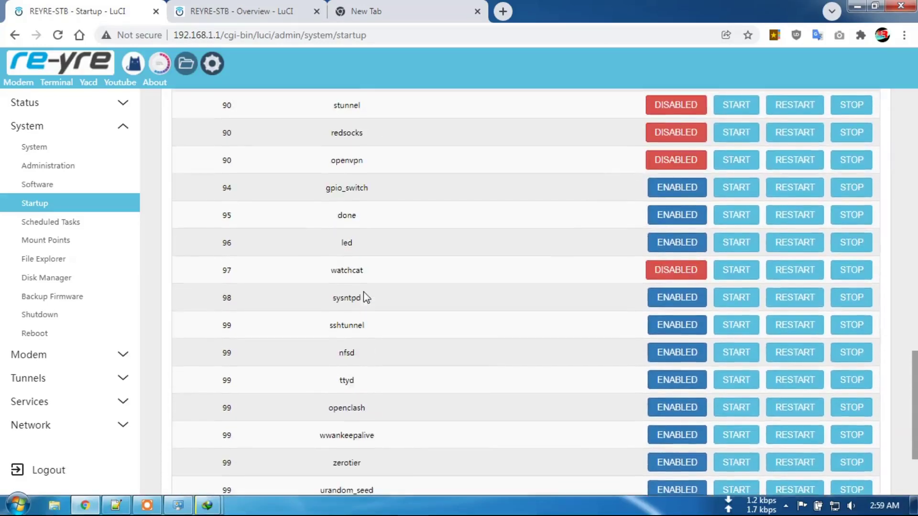
scroll(364, 292, "up", 2)
scroll(365, 254, "up", 2)
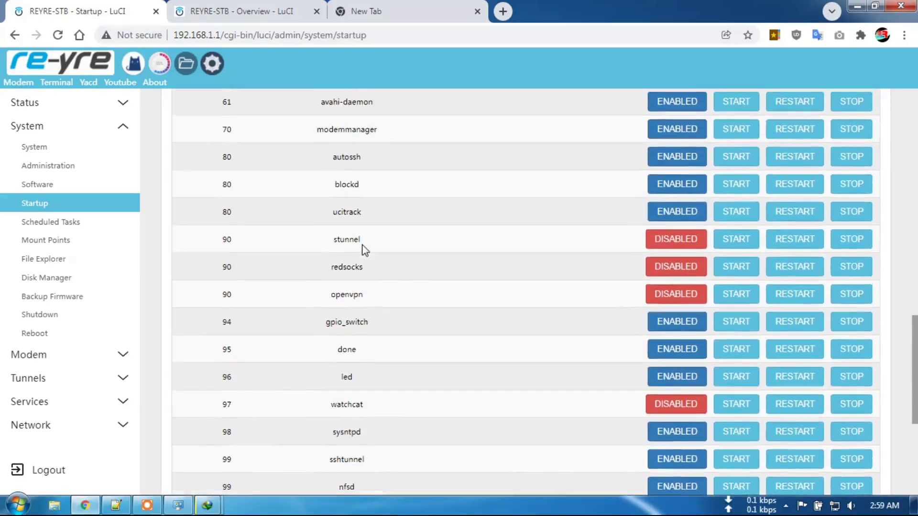
scroll(364, 248, "up", 3)
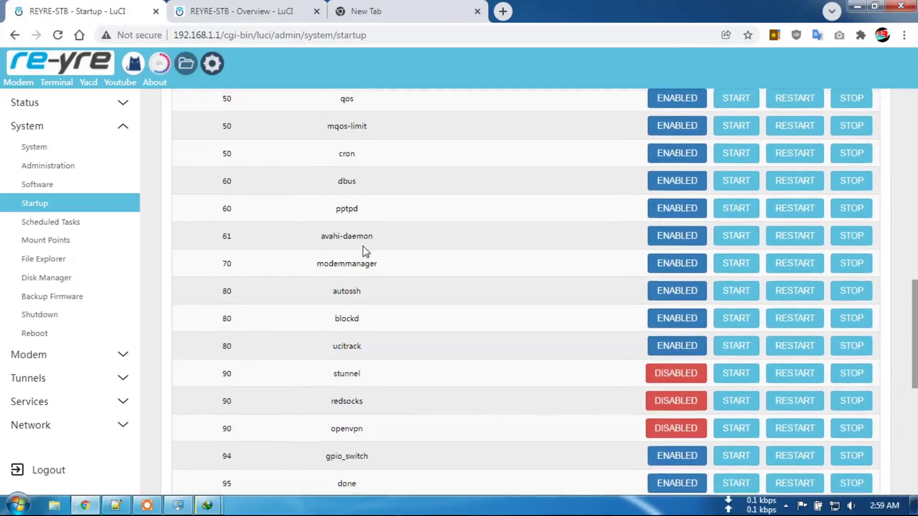
scroll(363, 249, "up", 1)
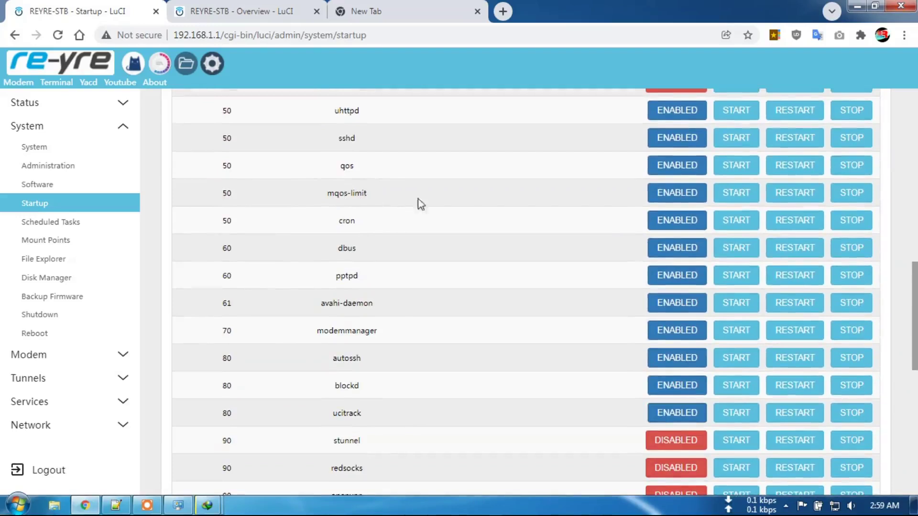
left_click(853, 195)
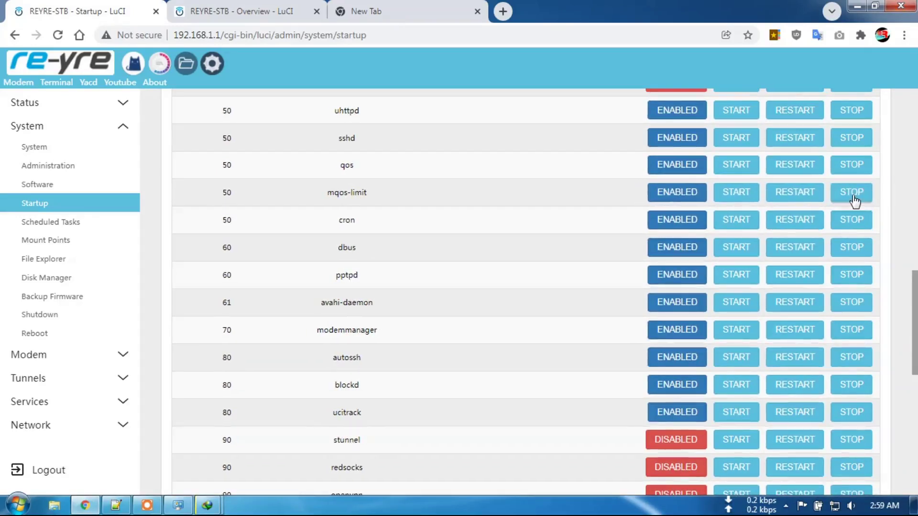
left_click(737, 194)
Resume 10GB.bin and watch it crawl at about 128 KB/sec, reaching 7.31%.
mouse_move(209, 505)
left_click(280, 432)
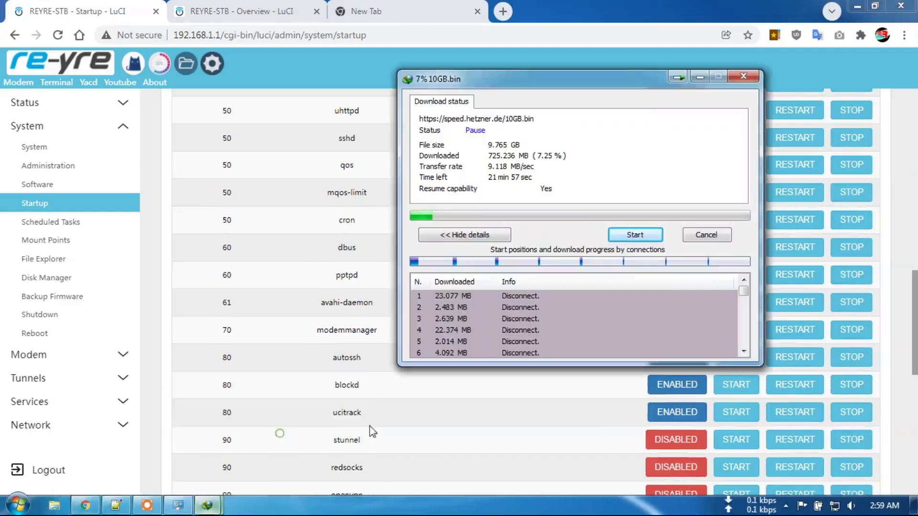
left_click(648, 235)
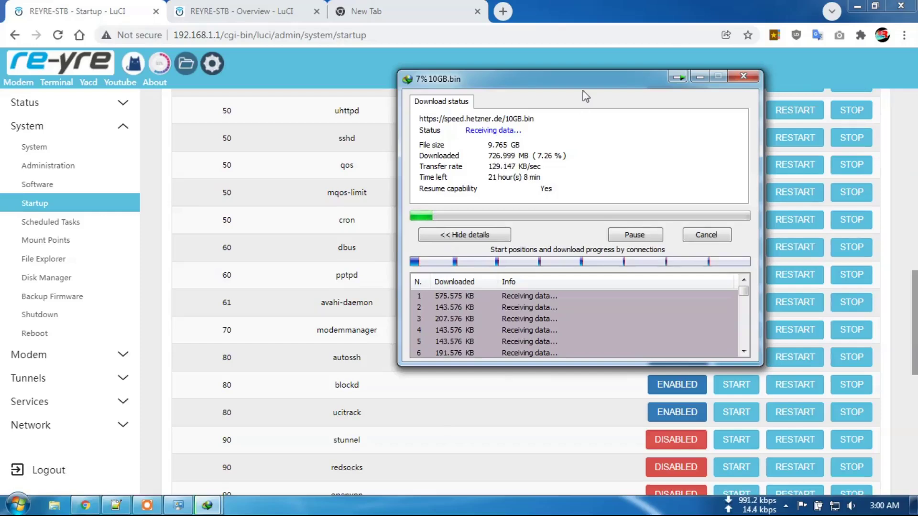
left_click_drag(584, 85, 519, 132)
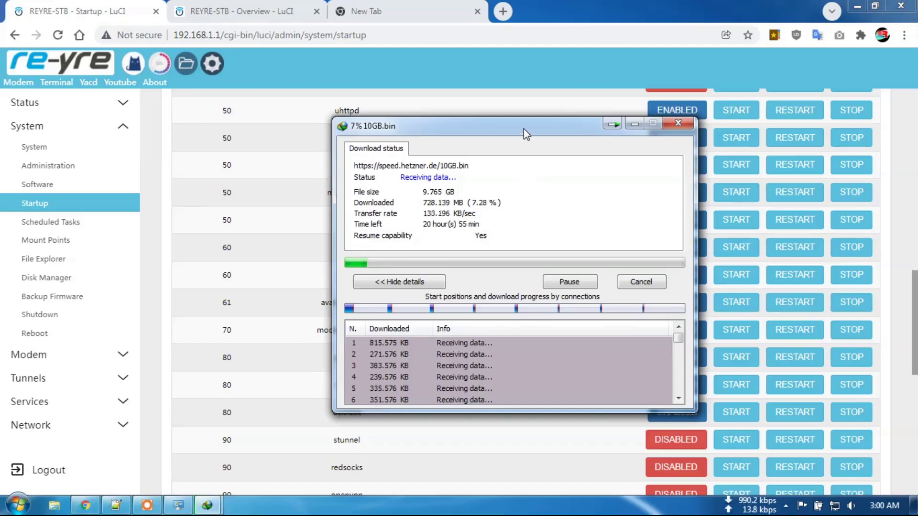
left_click_drag(524, 129, 464, 134)
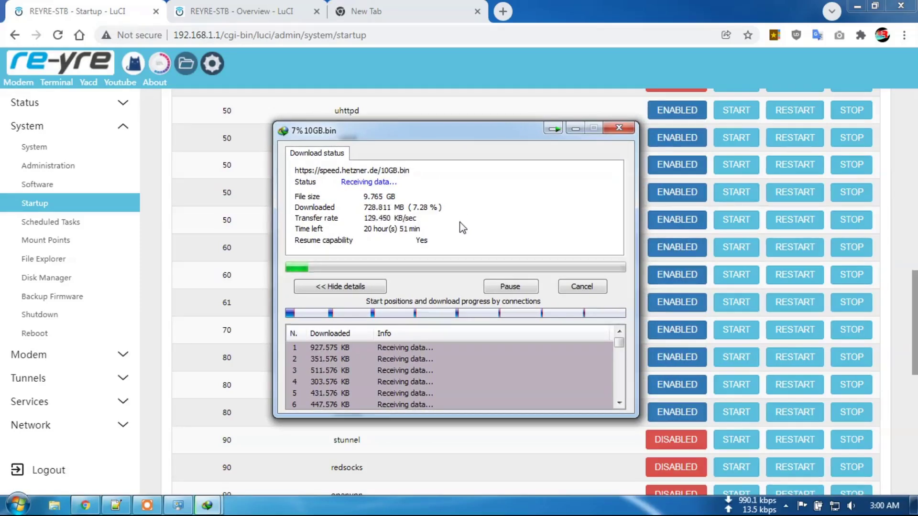
left_click_drag(466, 135, 460, 132)
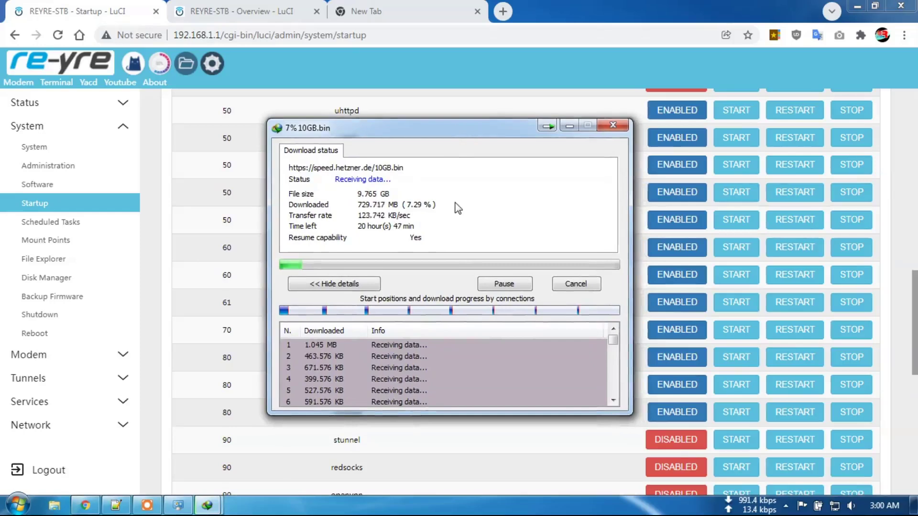
mouse_move(461, 131)
left_mouse_down()
mouse_move(449, 133)
mouse_move(463, 127)
mouse_move(465, 108)
mouse_move(465, 119)
left_mouse_up()
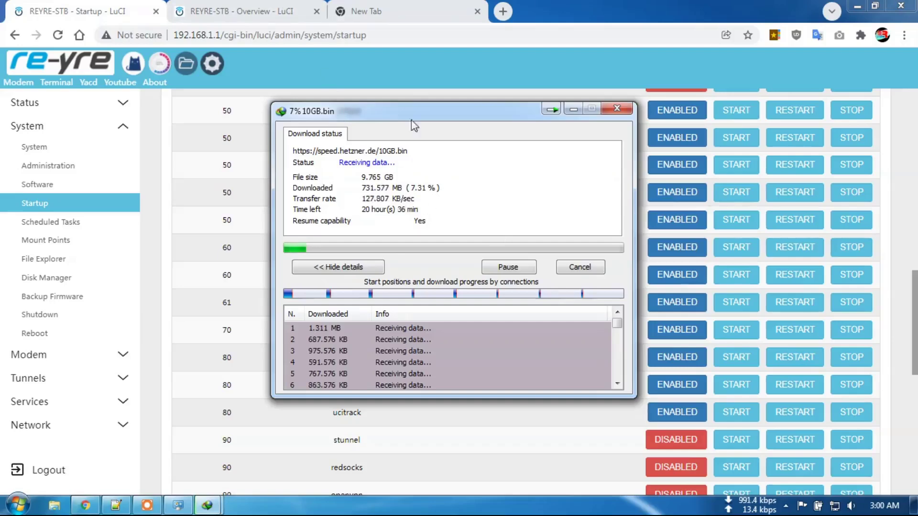
Open Services > MQOS-Limit, showing the 192.168.1.197 rule at 1 Mbit/s.
left_click(210, 5)
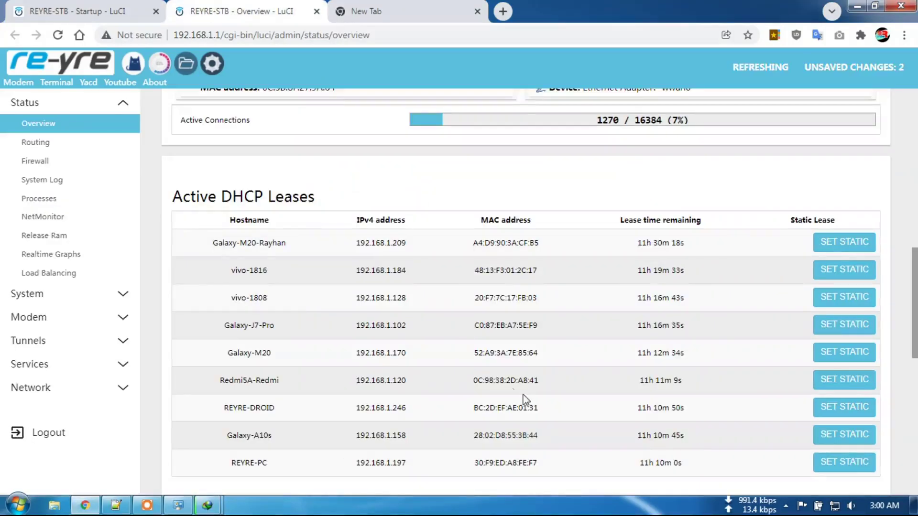
left_click(111, 11)
scroll(403, 297, "down", 5)
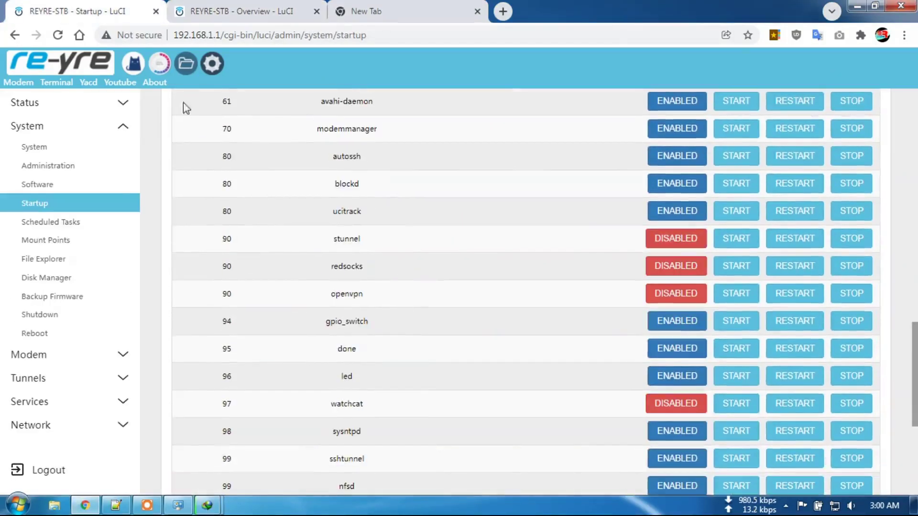
left_click(77, 402)
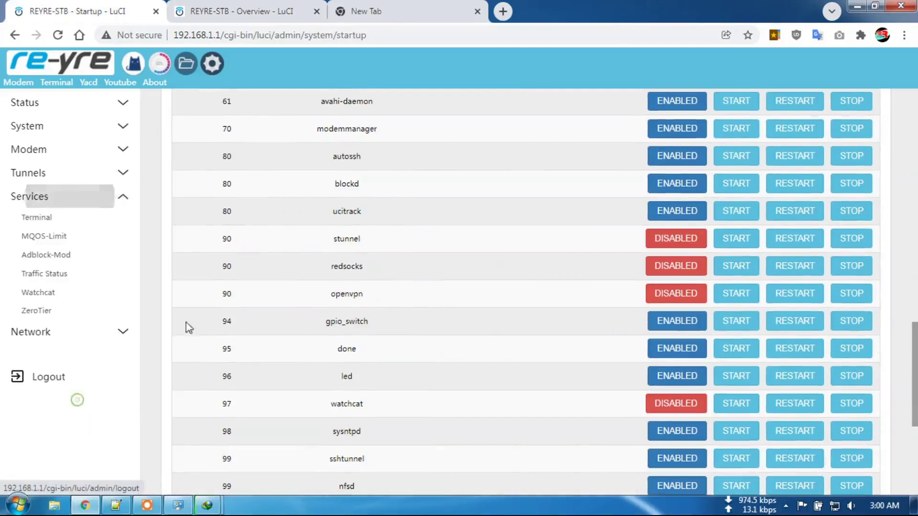
left_click(62, 240)
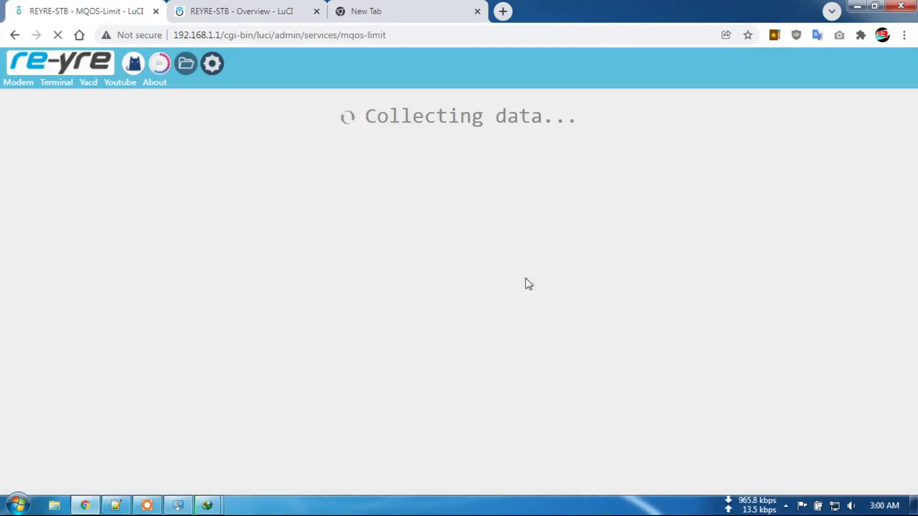
Pause the 10GB.bin download and put its window behind the router page.
mouse_move(207, 505)
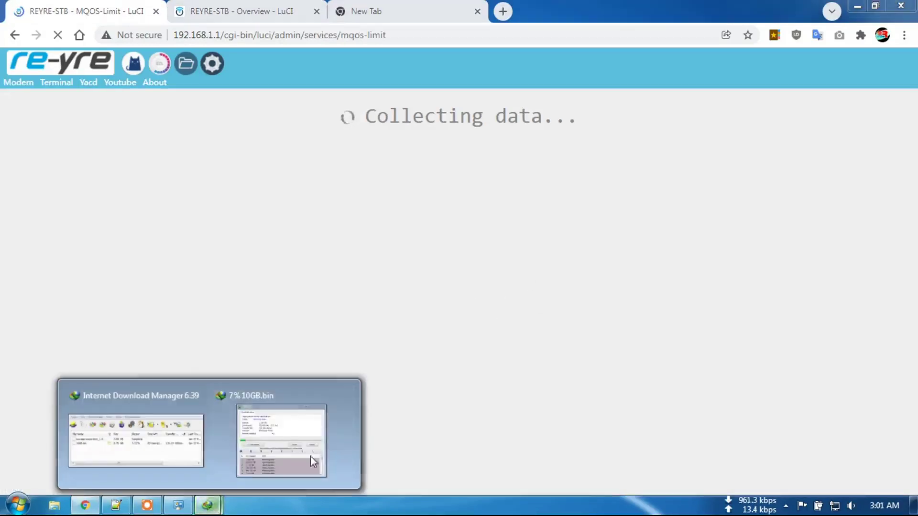
left_click(283, 420)
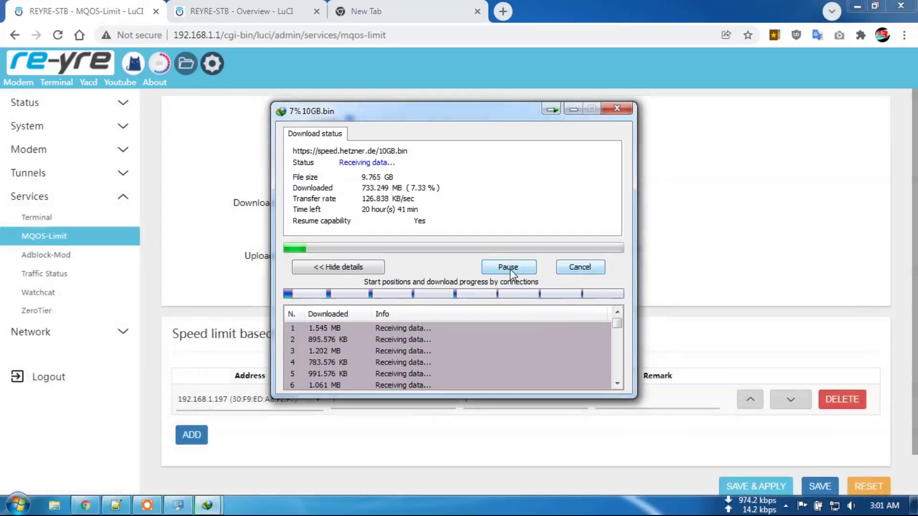
left_click(510, 269)
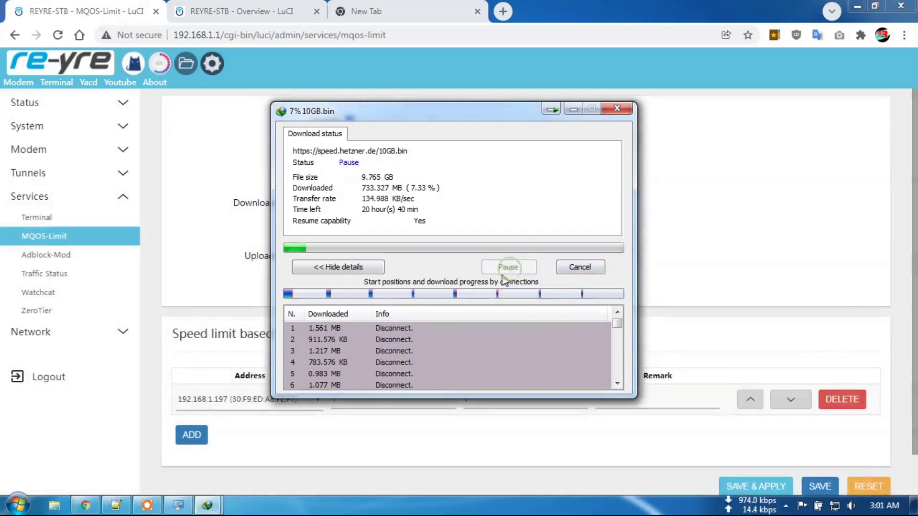
left_click(202, 174)
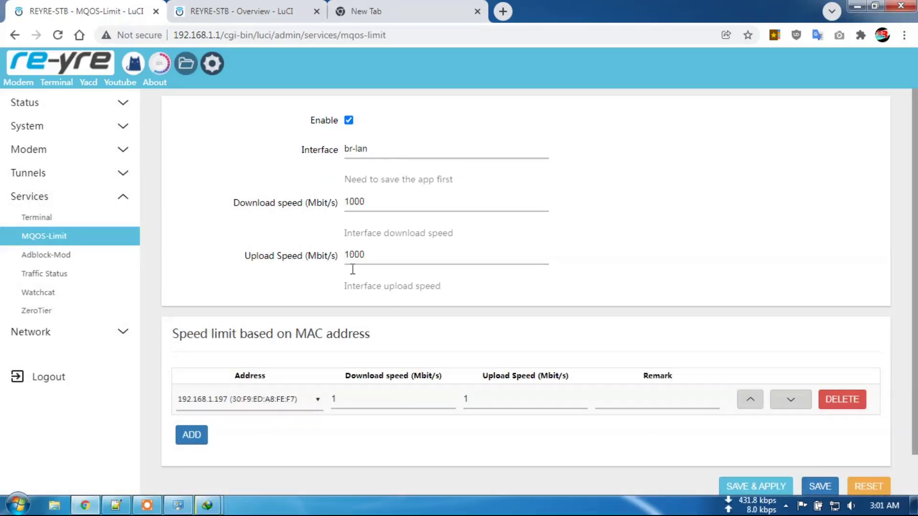
Set the 192.168.1.197 rule to 2 Mbit/s download and 2 Mbit/s upload and apply.
left_click(346, 402)
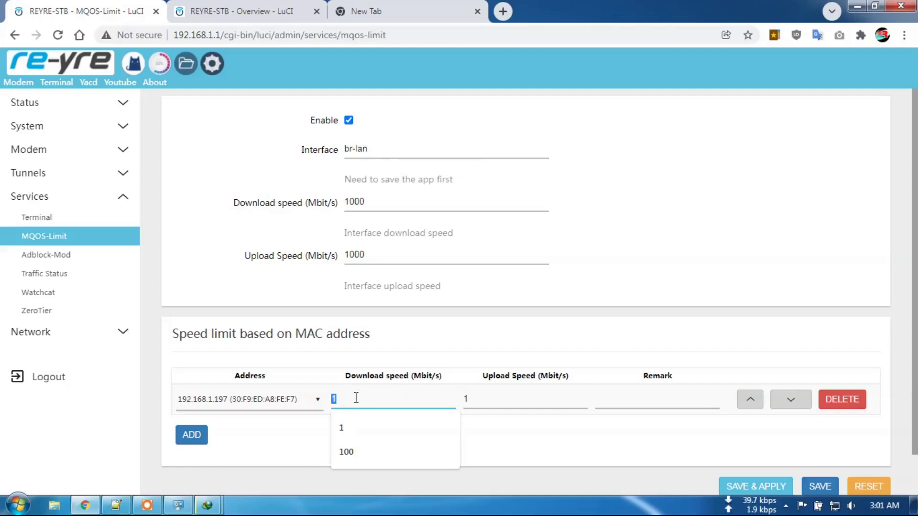
type("2")
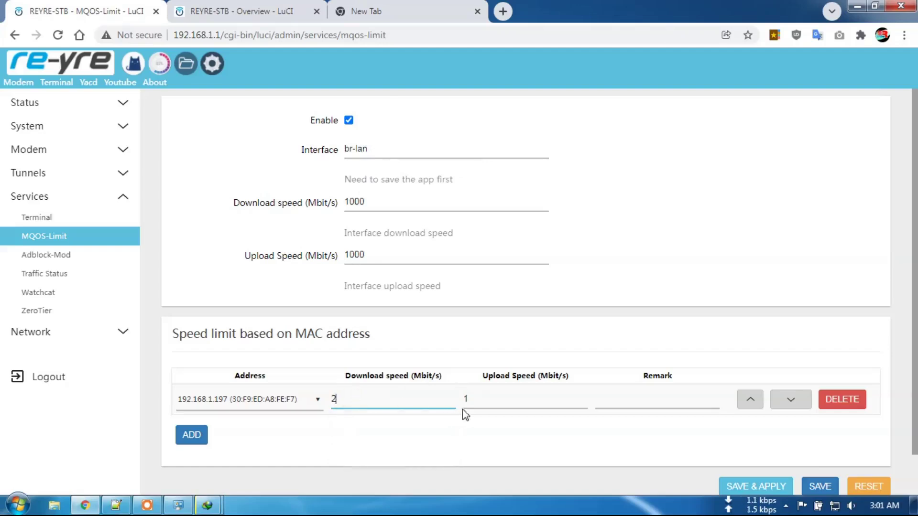
left_click(470, 403)
type("2")
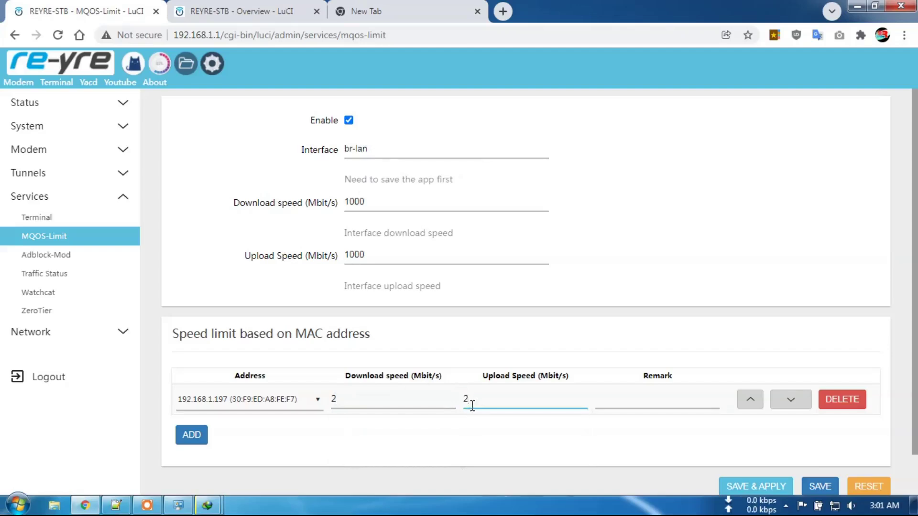
left_click(754, 480)
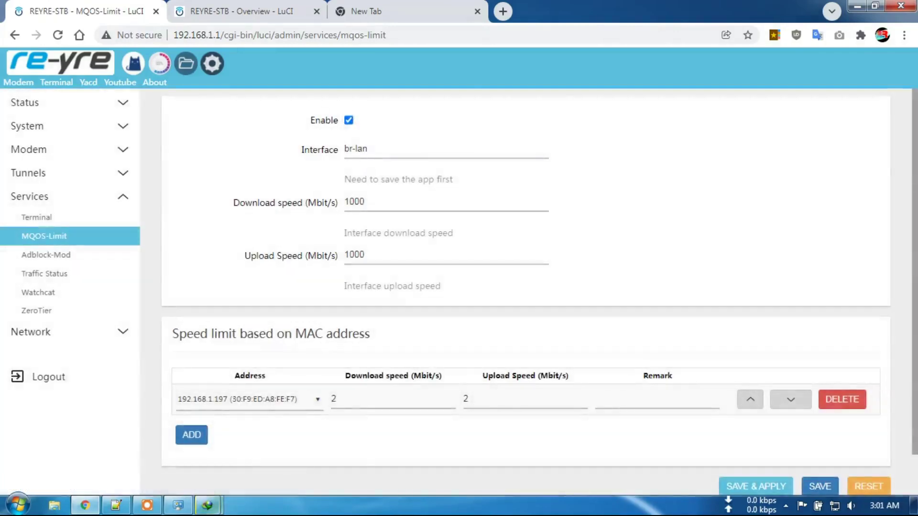
Briefly resume 10GB.bin in IDM at about 120 KB/sec, then pause it at 7.34%.
mouse_move(206, 505)
left_click(297, 437)
left_click(511, 268)
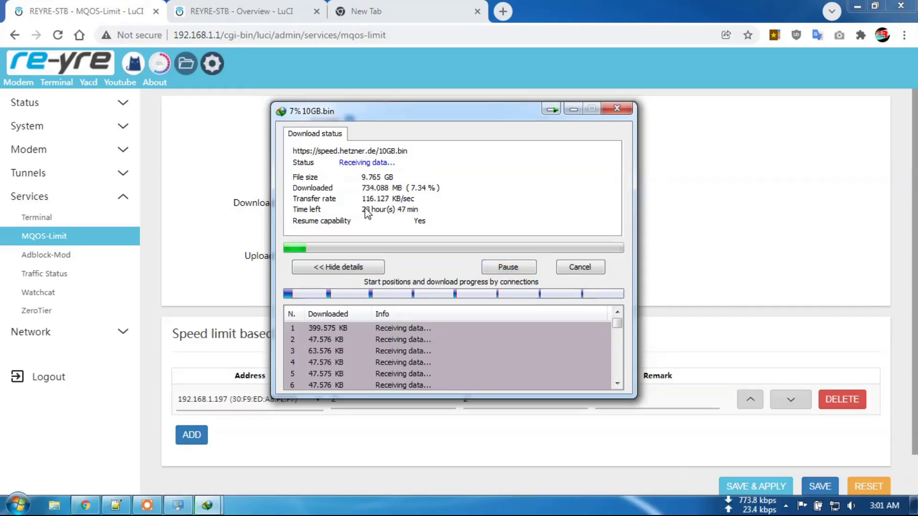
left_click(507, 269)
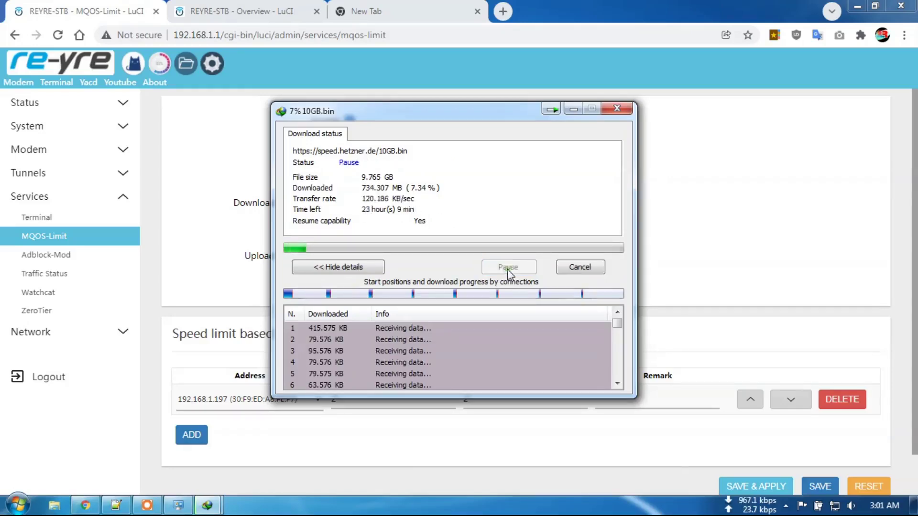
left_click_drag(458, 118, 681, 93)
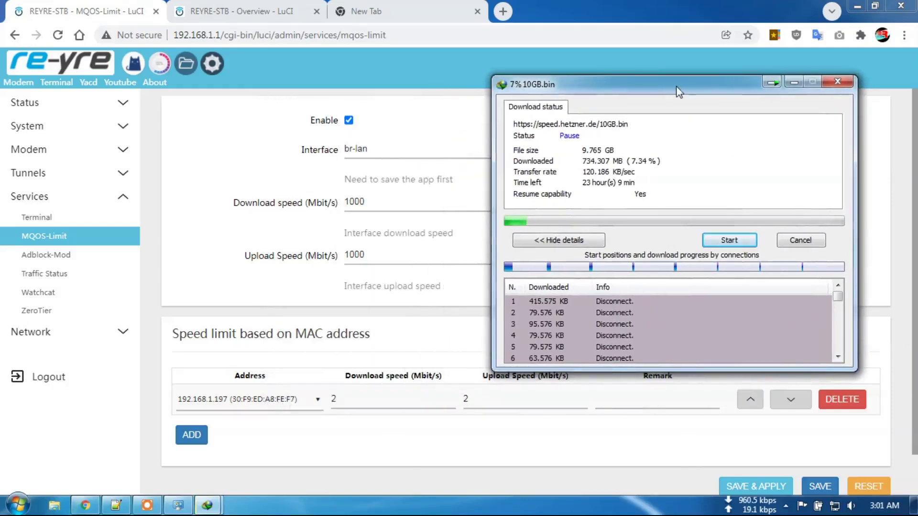
left_click(153, 160)
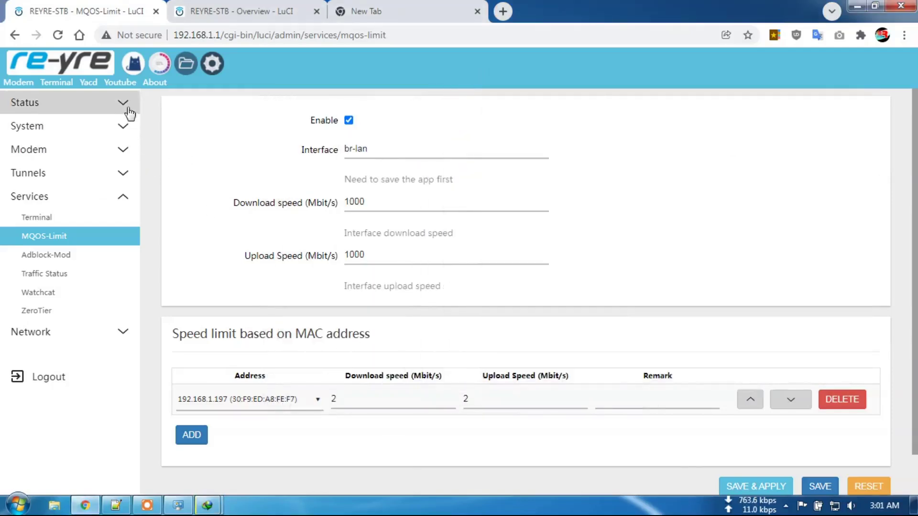
Go to System > Startup and stop the mqos-limit service.
left_click(123, 126)
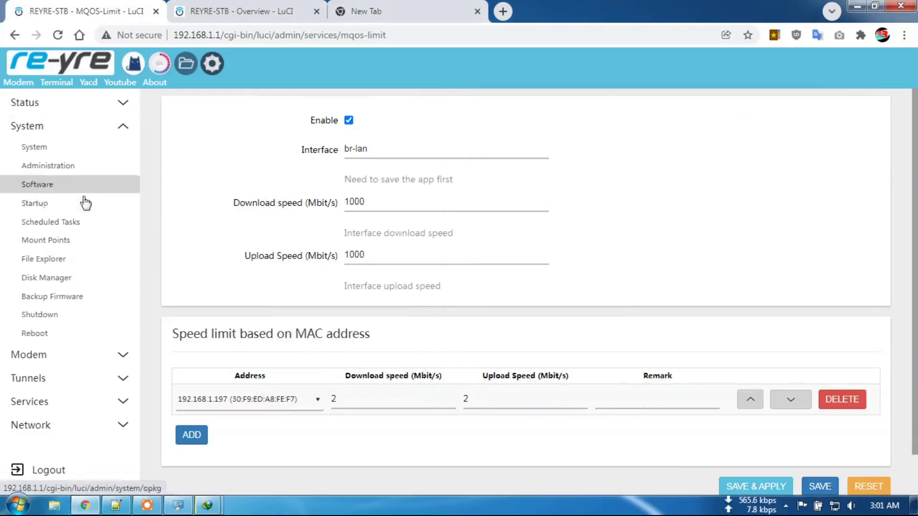
left_click(214, 14)
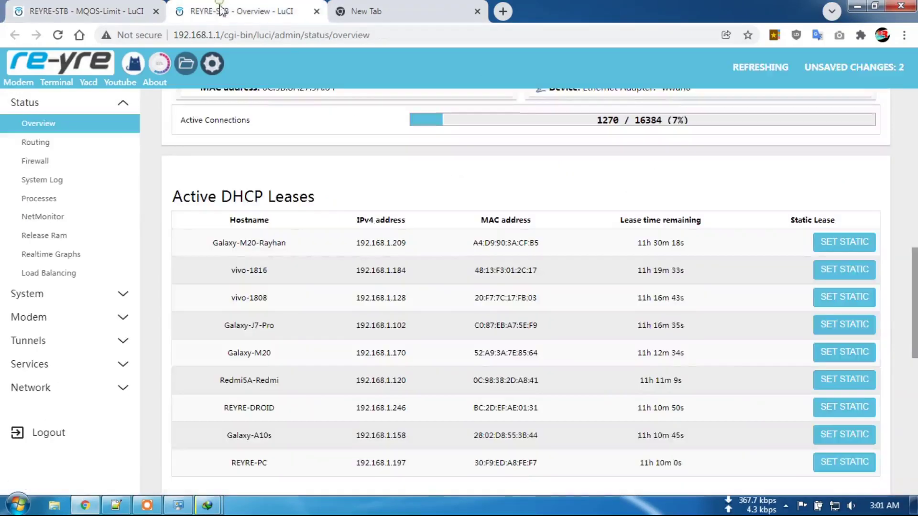
left_click(107, 295)
left_click(57, 210)
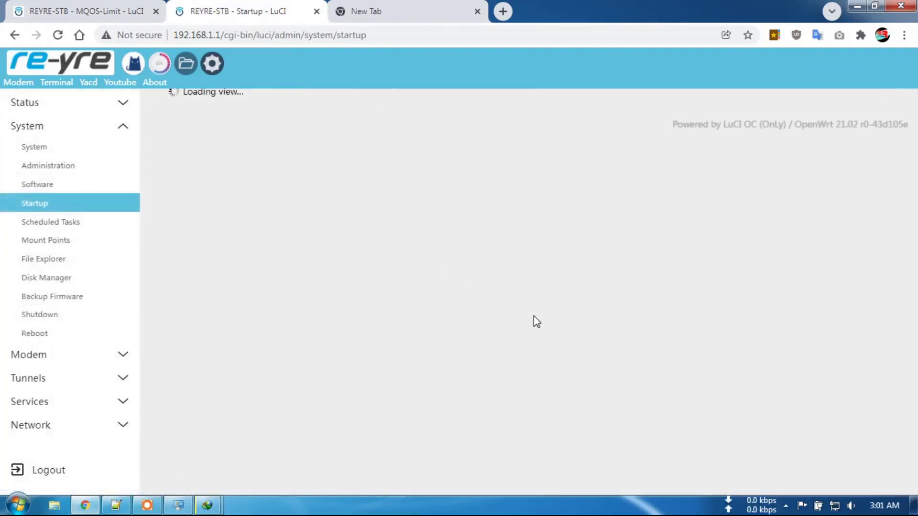
scroll(559, 315, "down", 10)
scroll(561, 315, "up", 3)
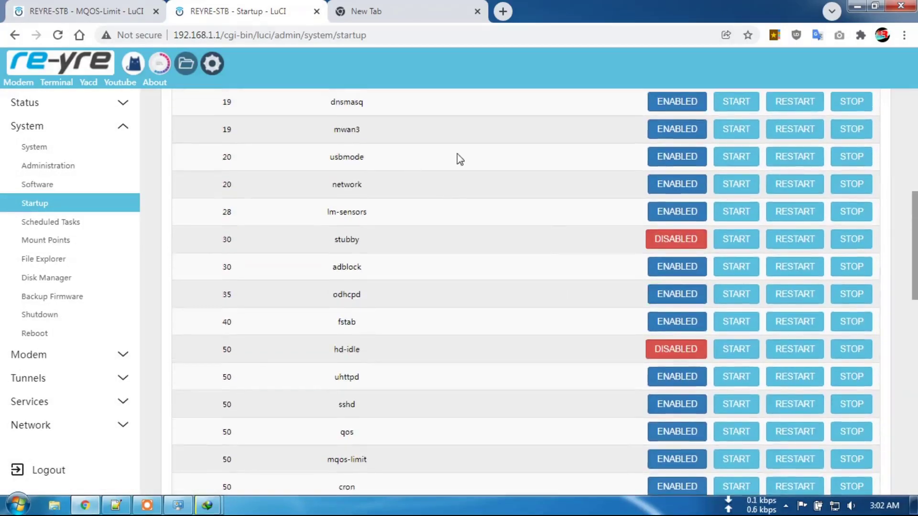
scroll(444, 193, "down", 1)
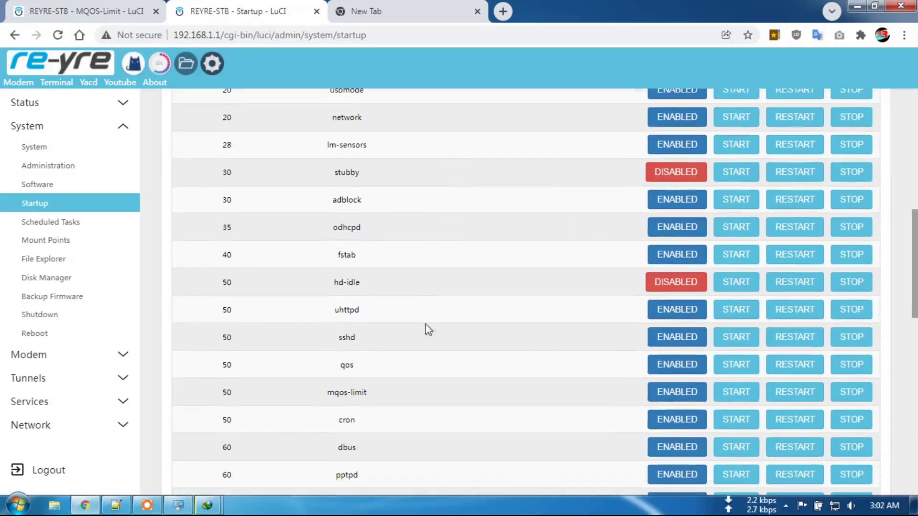
left_click(853, 392)
Start mqos-limit again, then resume 10GB.bin at about 264 KB/sec and pause at 7.37%.
left_click(735, 393)
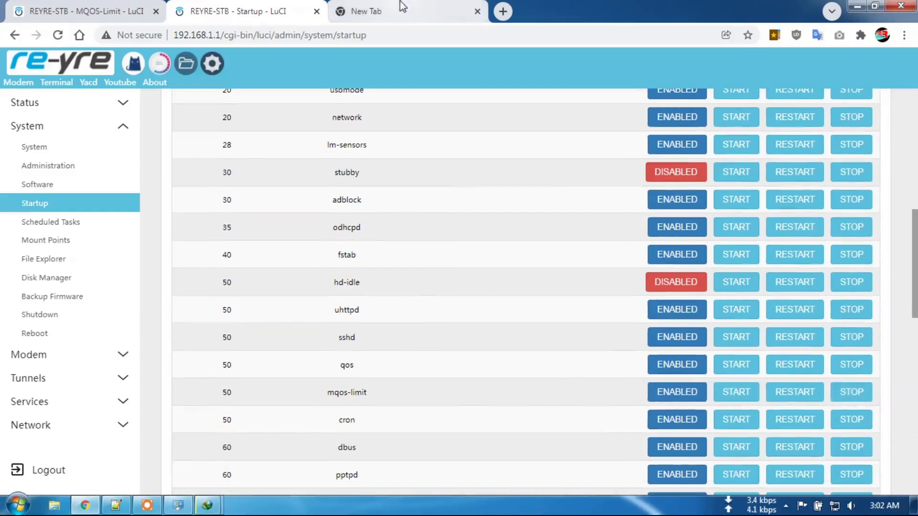
mouse_move(207, 506)
left_click(307, 452)
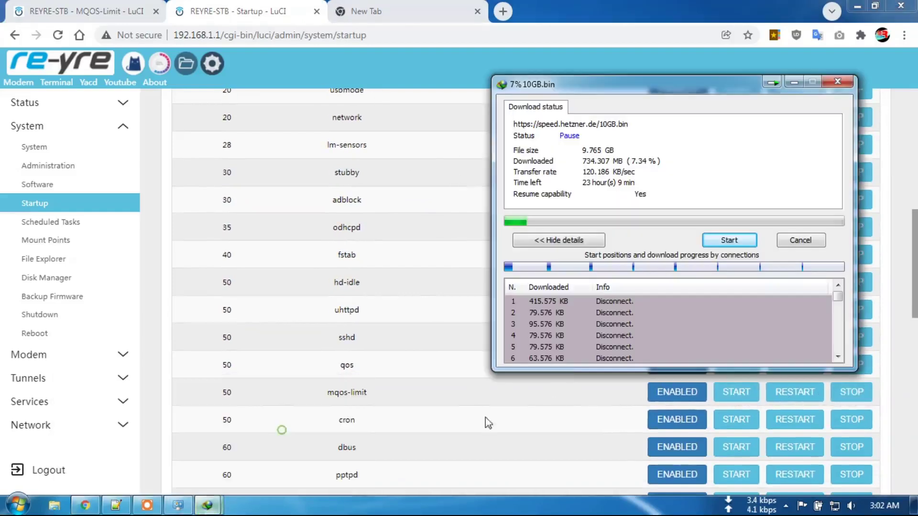
left_click(727, 243)
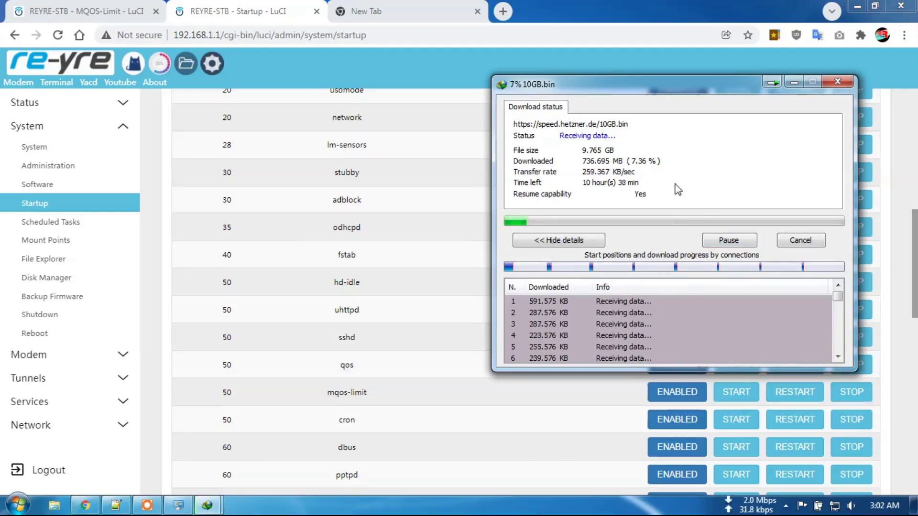
left_click(738, 240)
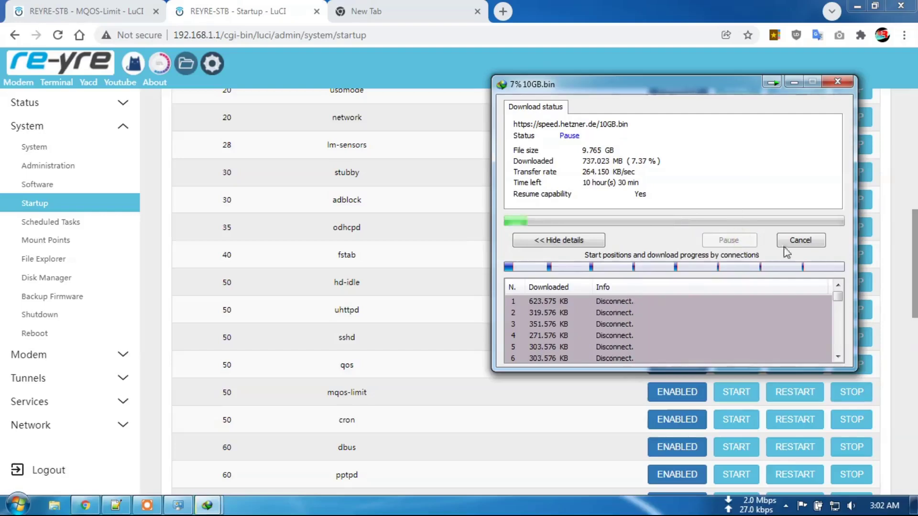
left_click_drag(692, 97, 424, 141)
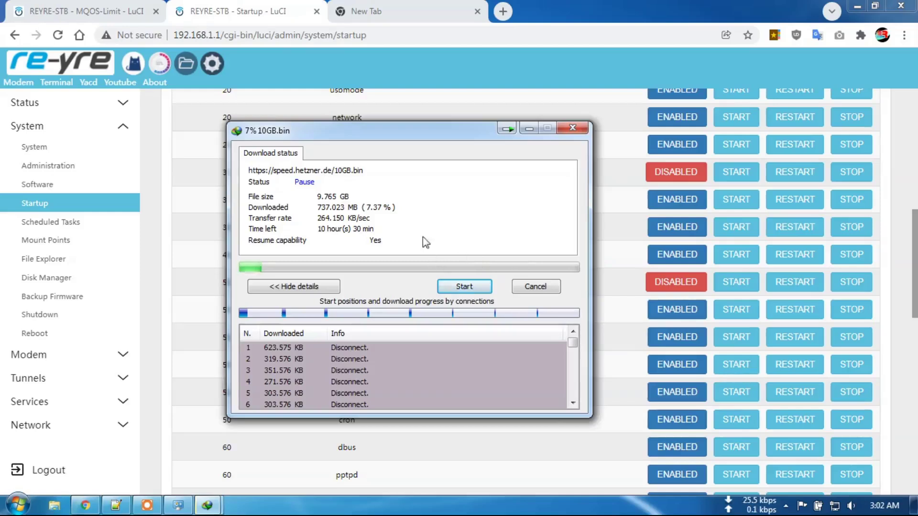
left_click_drag(407, 141, 417, 156)
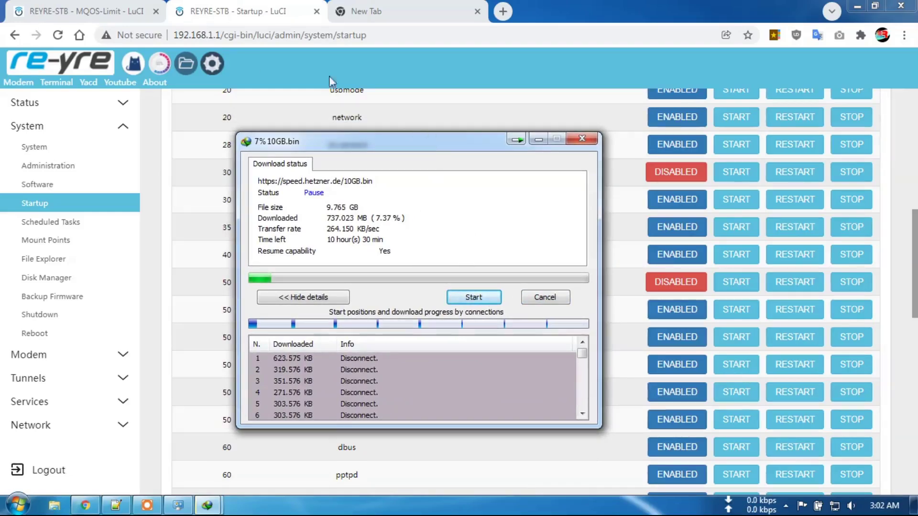
Close the MQOS-Limit tab and reboot the router from System > Reboot.
left_click(158, 11)
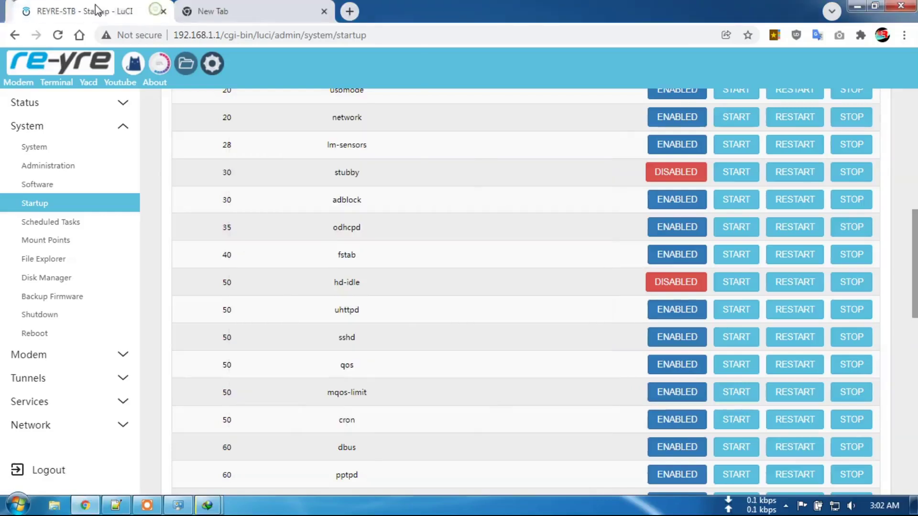
left_click(115, 404)
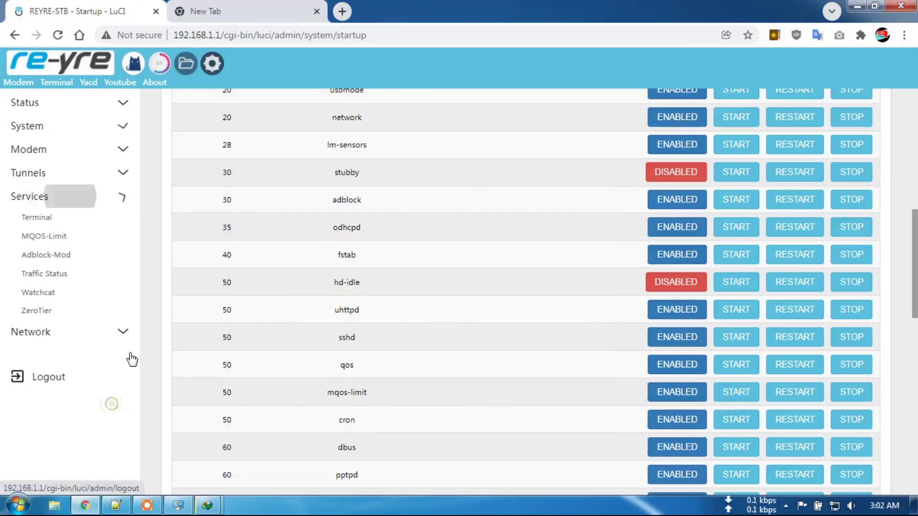
left_click(119, 129)
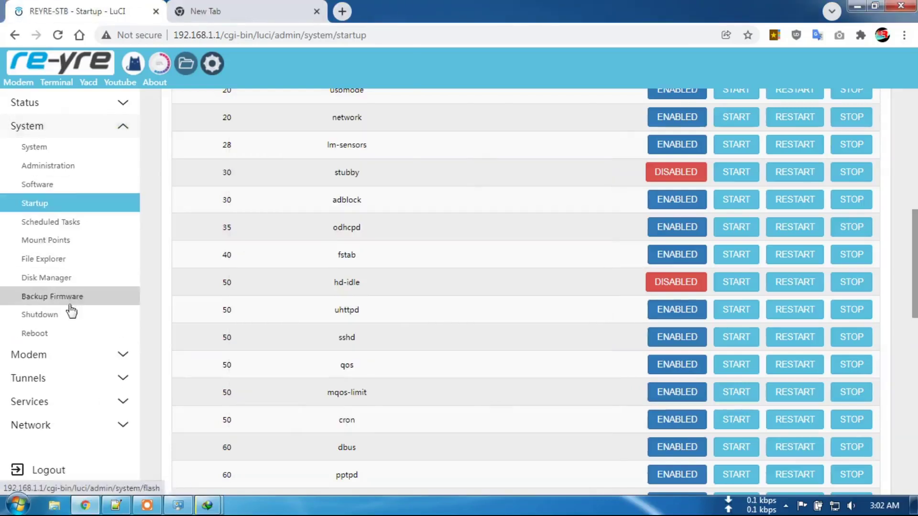
left_click(64, 335)
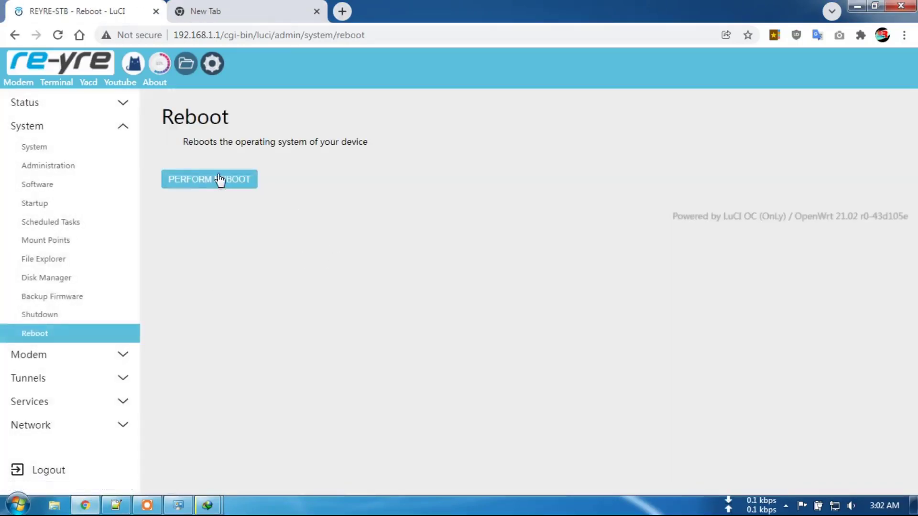
left_click(222, 179)
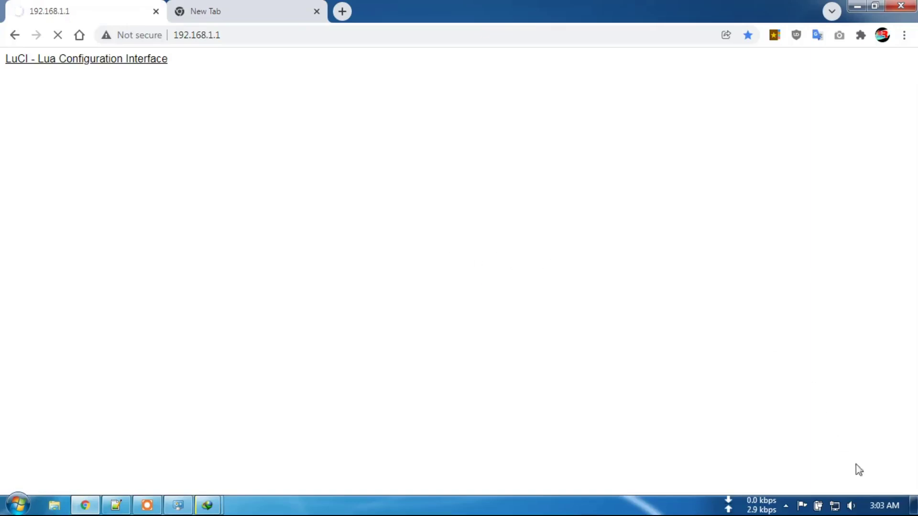
Check the Wi-Fi connection and log back into LuCI using the saved password.
left_click(838, 506)
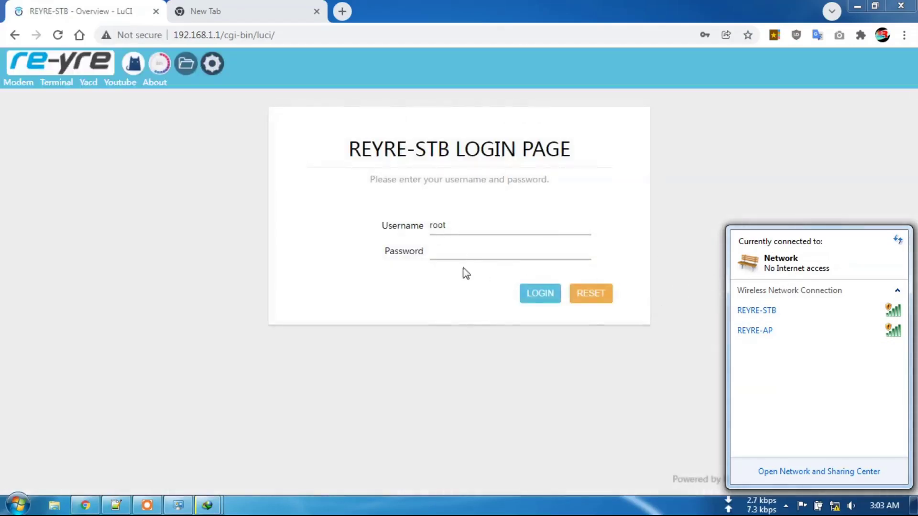
left_click(453, 250)
left_click(453, 268)
left_click(531, 294)
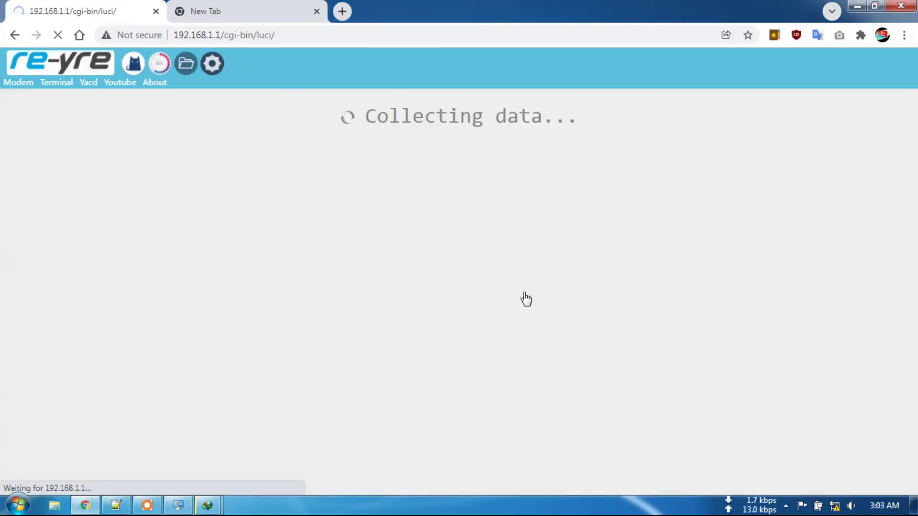
left_click(835, 506)
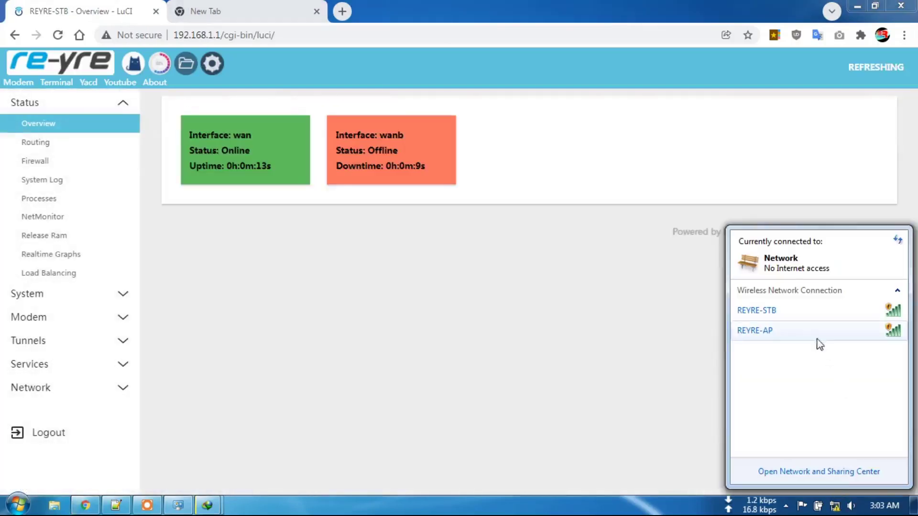
Reload Status Overview to confirm wan and wanb online, then open Services > MQOS-Limit.
mouse_move(819, 334)
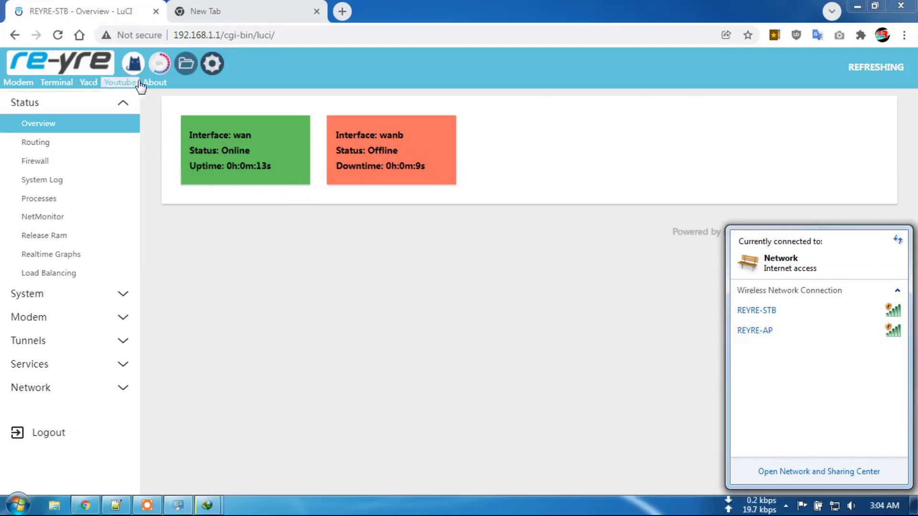
left_click(96, 128)
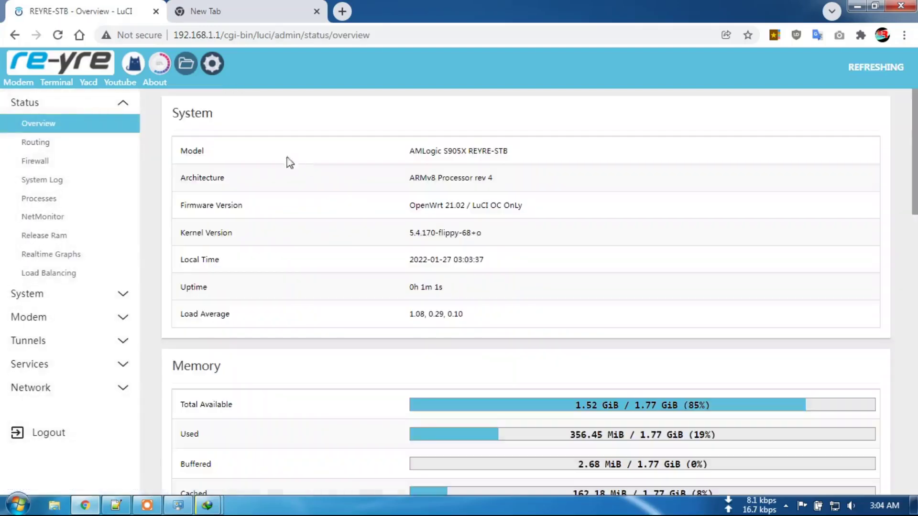
scroll(357, 248, "down", 10)
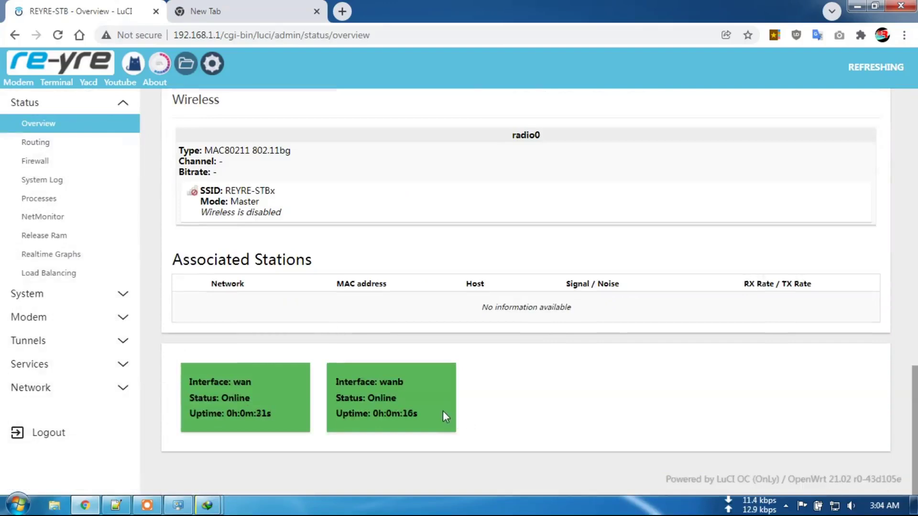
scroll(375, 306, "up", 10)
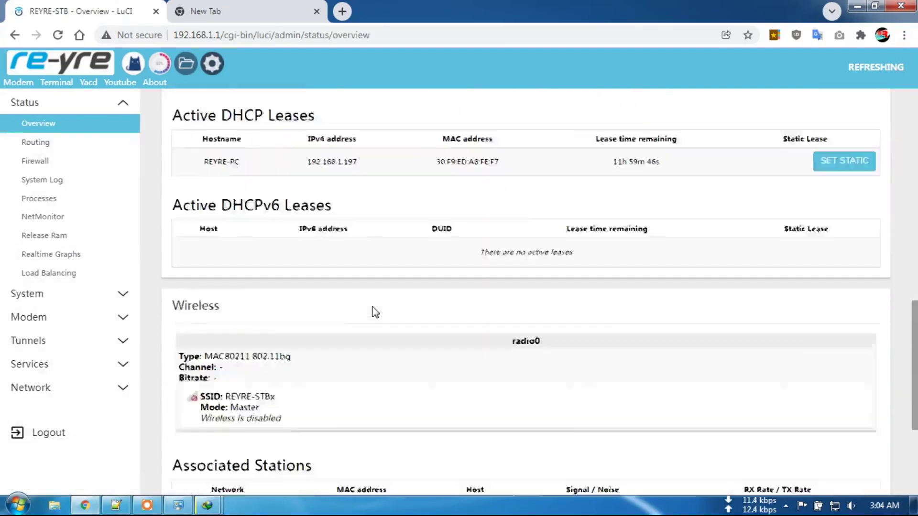
scroll(366, 306, "up", 3)
left_click(119, 364)
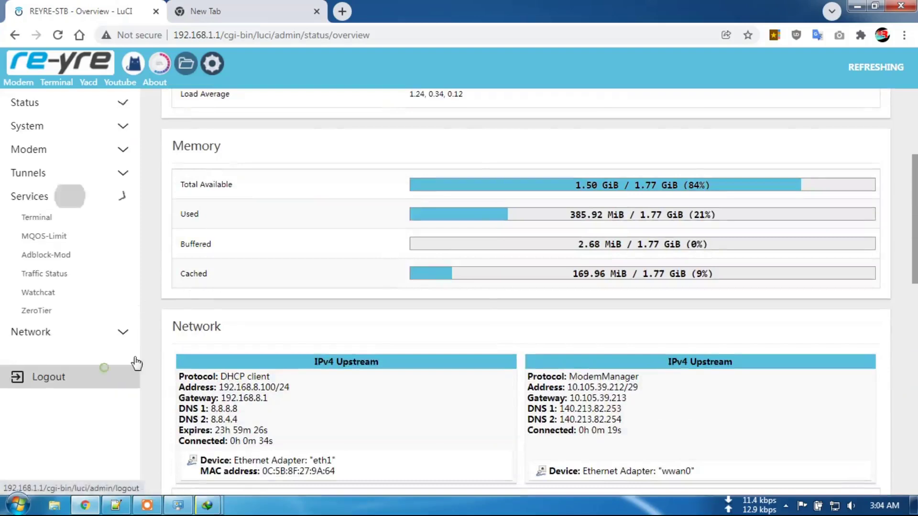
left_click(71, 236)
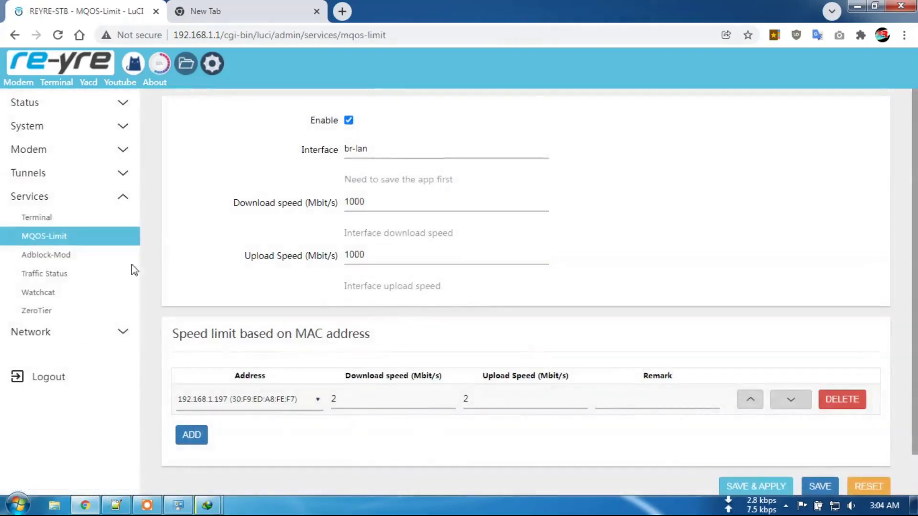
Resume 10GB.bin in IDM at about 274 KB/sec, then pause it at 7.38%.
left_click(115, 134)
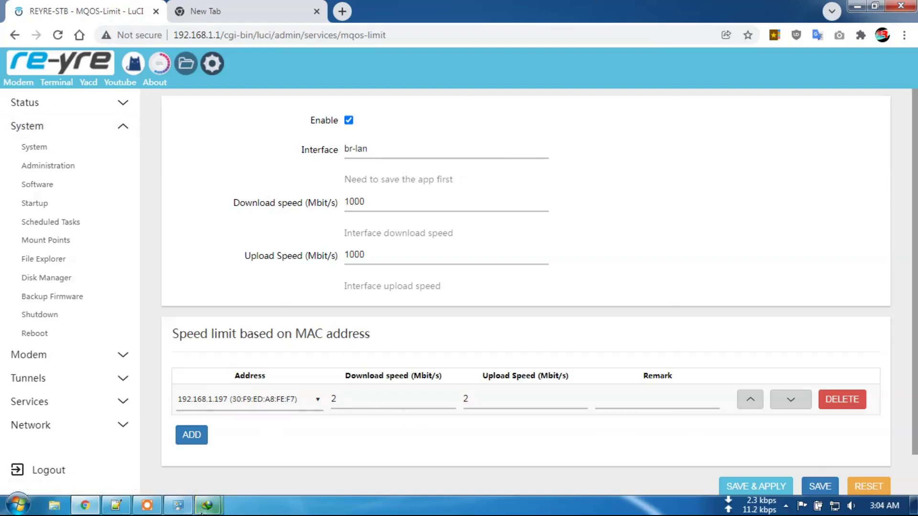
mouse_move(203, 510)
left_click(287, 428)
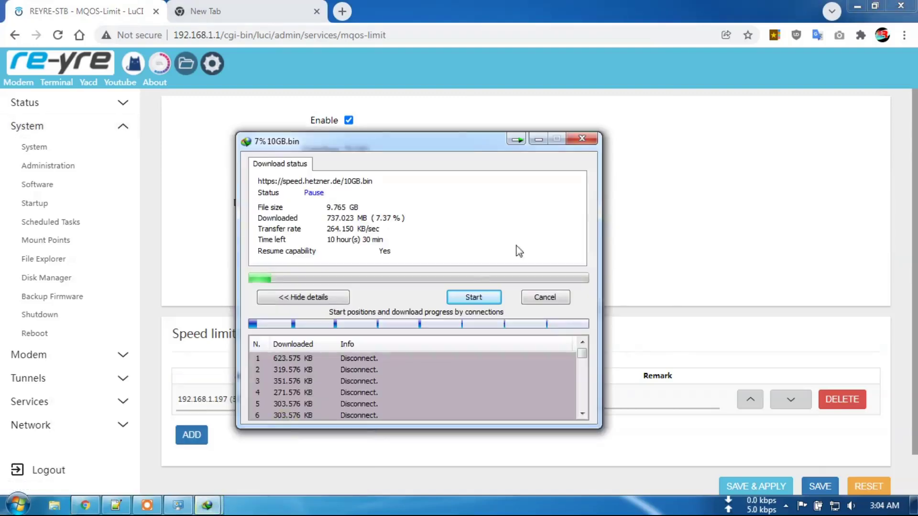
left_click(466, 299)
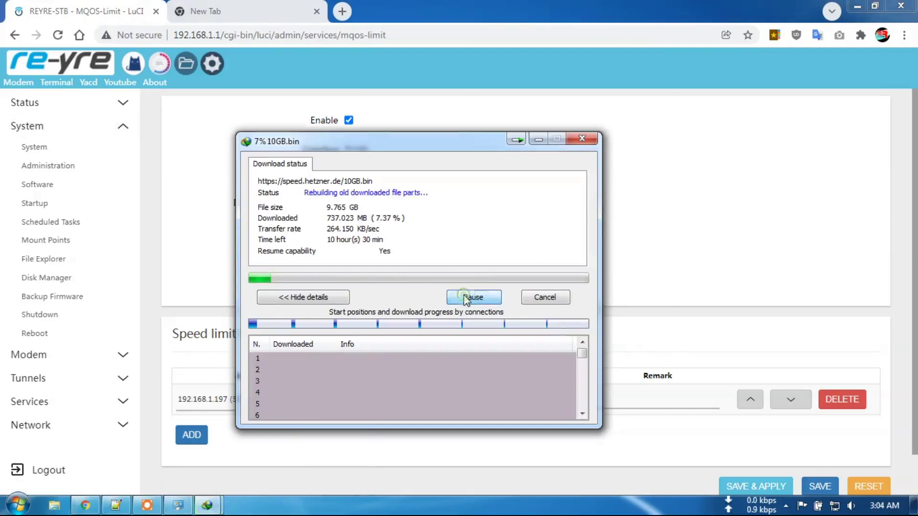
left_click_drag(441, 147, 708, 105)
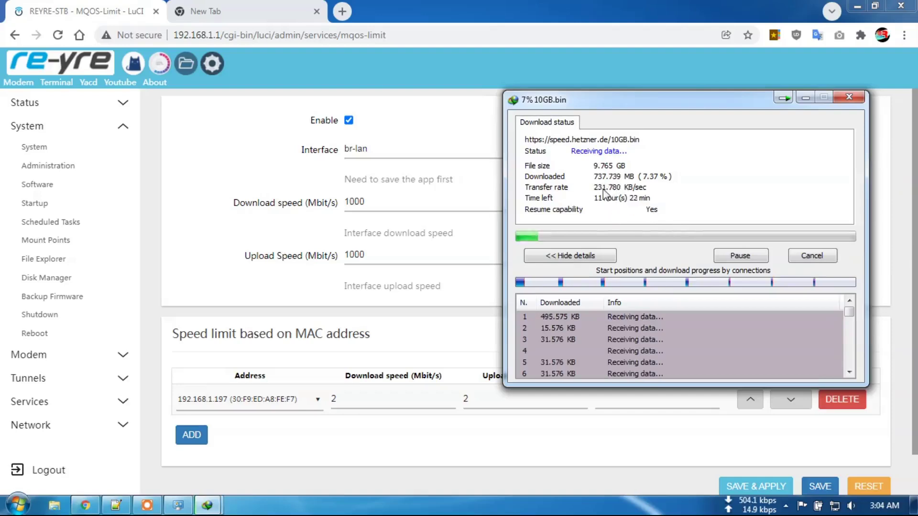
left_click(740, 257)
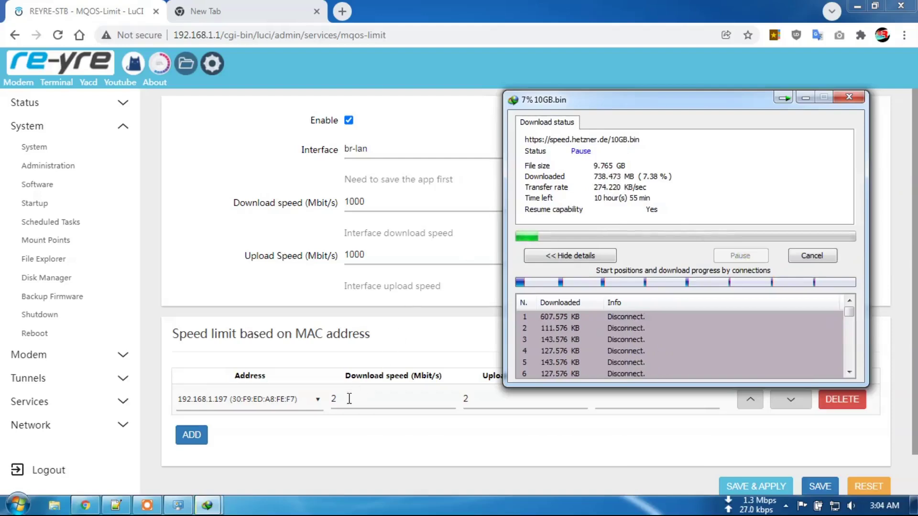
Change the 192.168.1.197 rule to 5 Mbit/s download and upload and apply.
left_click(351, 397)
type("5")
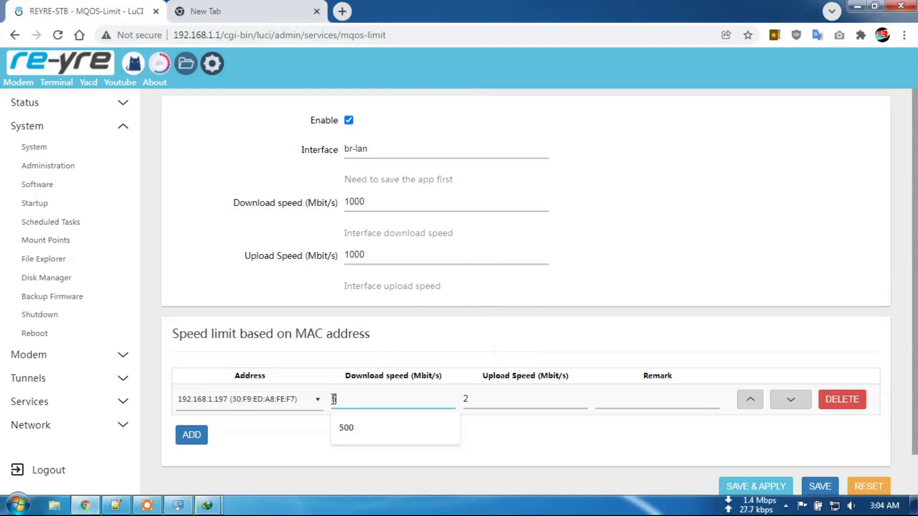
double_click(466, 394)
type("5")
left_click(763, 486)
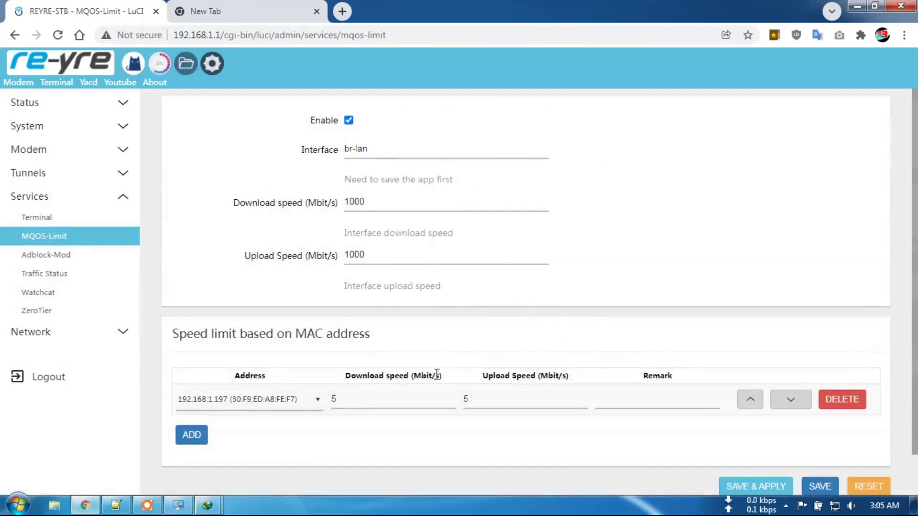
Resume 10GB.bin to test the 5 Mbit/s limit, reaching about 649 KB/sec, then pause it.
mouse_move(207, 505)
left_click(281, 417)
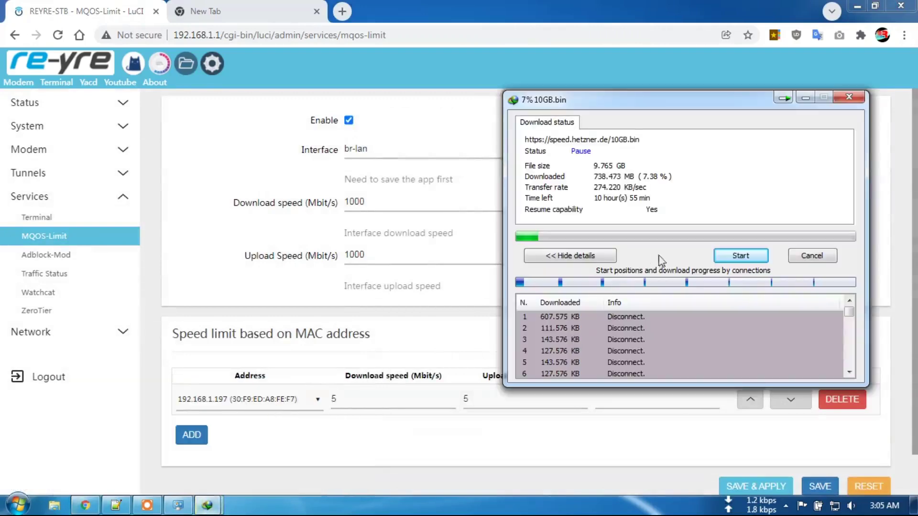
left_click(735, 260)
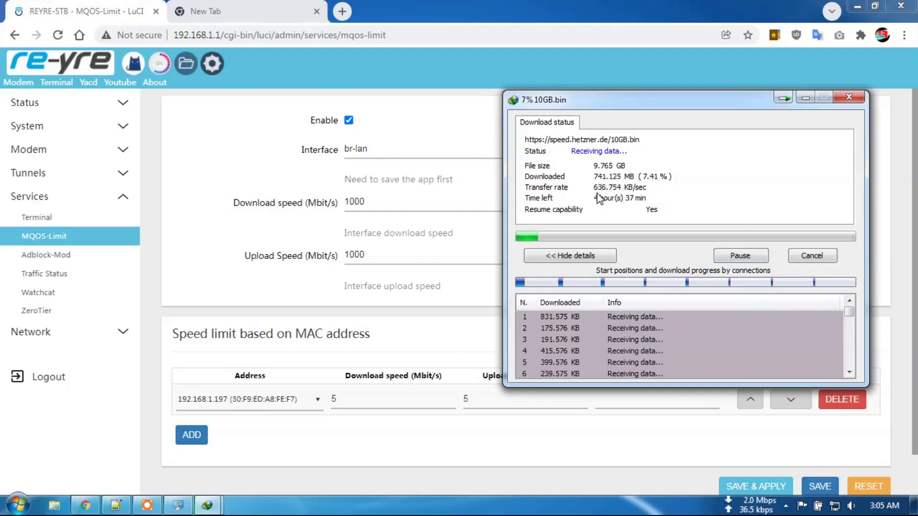
left_click(739, 255)
double_click(365, 398)
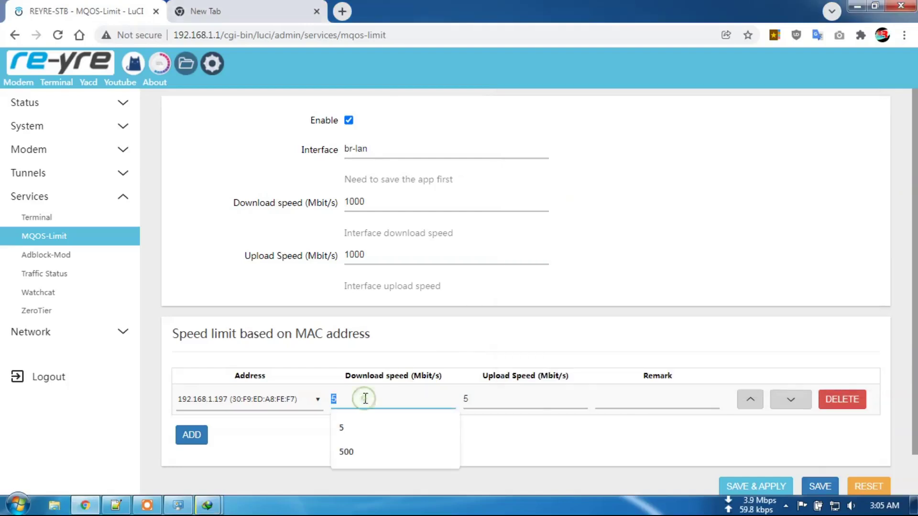
Lower the 192.168.1.197 rule to 1 Mbit/s download and upload and apply.
double_click(466, 398)
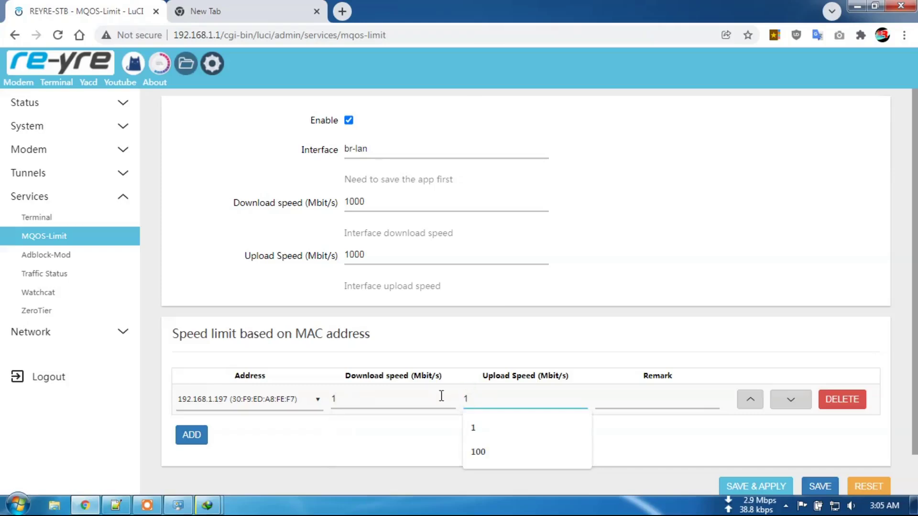
left_click(750, 488)
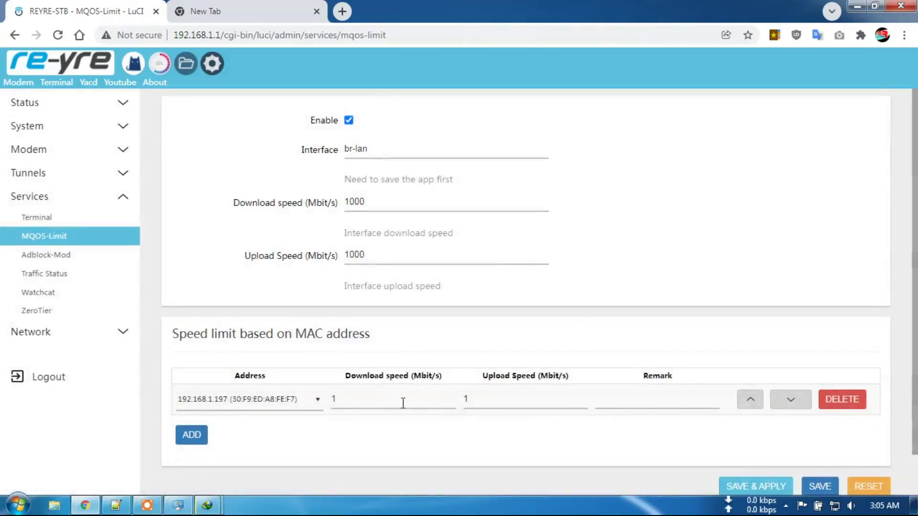
mouse_move(219, 507)
left_click(294, 430)
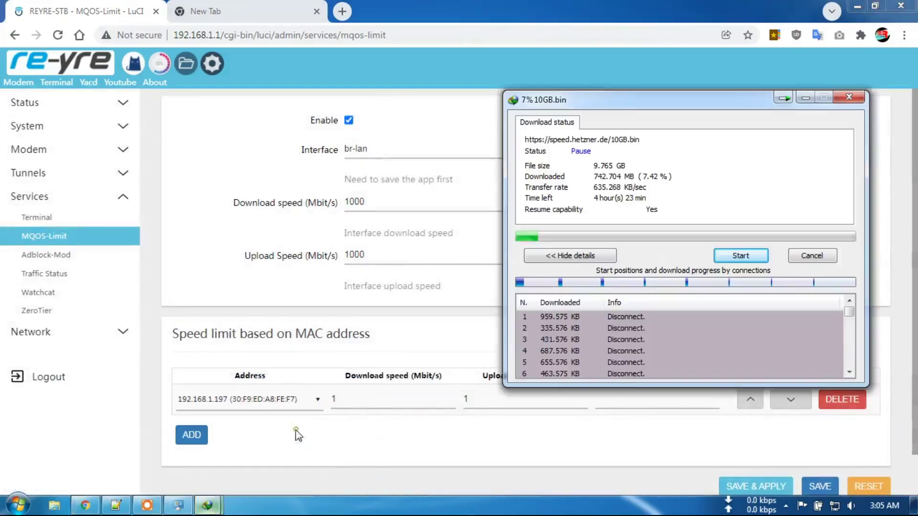
Resume 10GB.bin at about 130 KB/sec, then pause it at 7.44%.
left_click(740, 256)
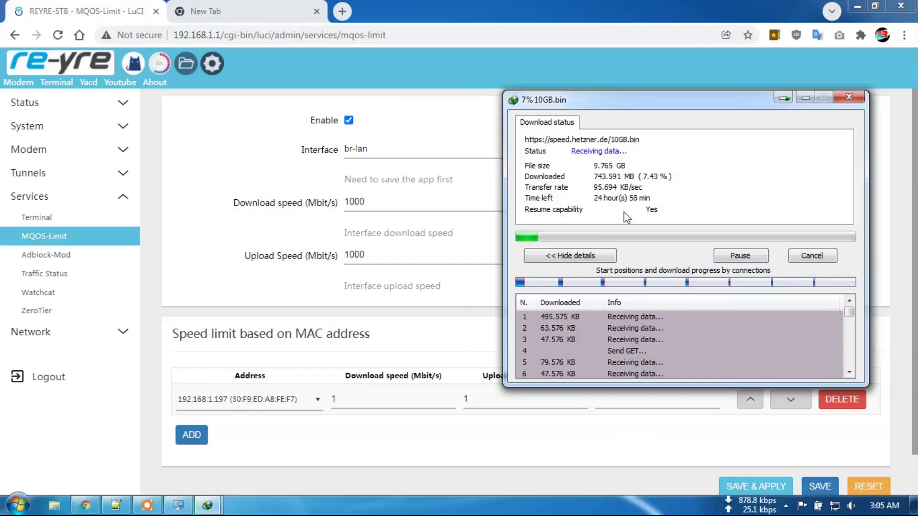
left_click_drag(719, 99, 684, 112)
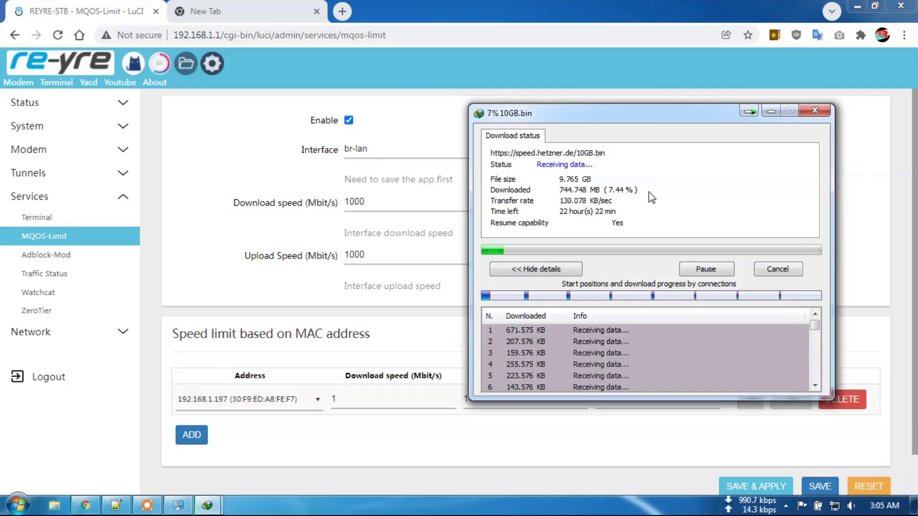
left_click(711, 270)
left_click(372, 420)
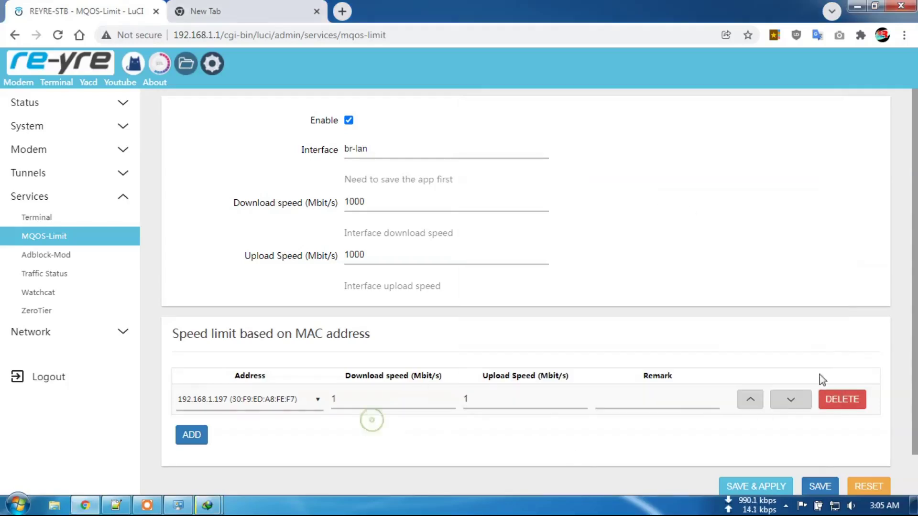
Delete the 192.168.1.197 per-MAC speed rule and apply the change.
left_click(845, 398)
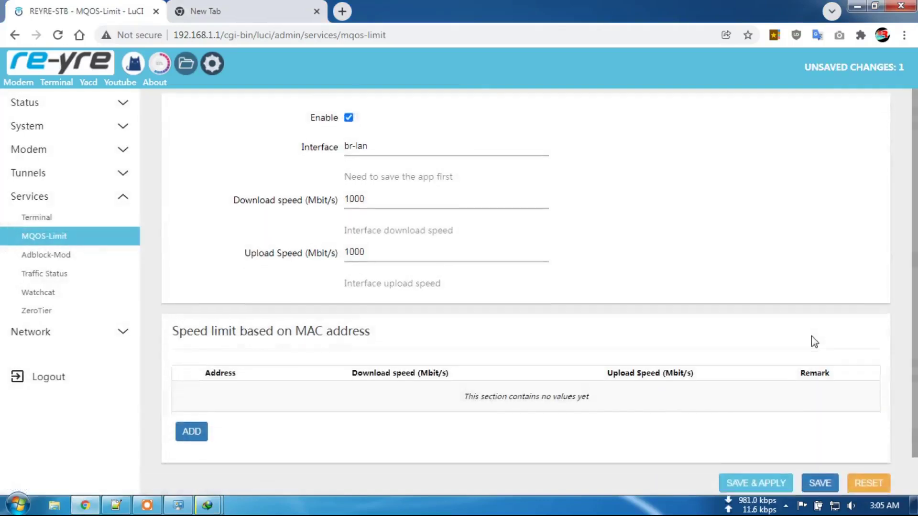
scroll(789, 392, "down", 1)
left_click(760, 444)
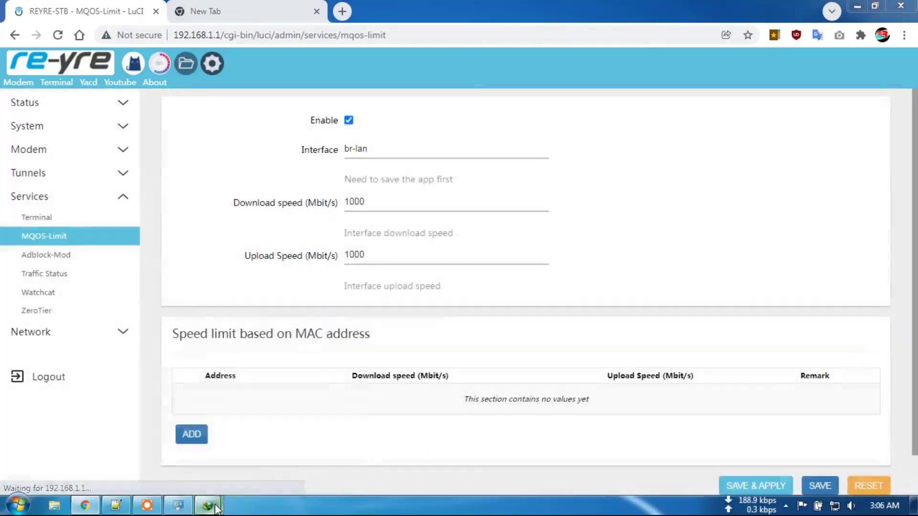
Resume 10GB.bin in IDM, now unthrottled at about 7.9 MB/sec.
mouse_move(206, 506)
left_click(291, 413)
left_click(708, 270)
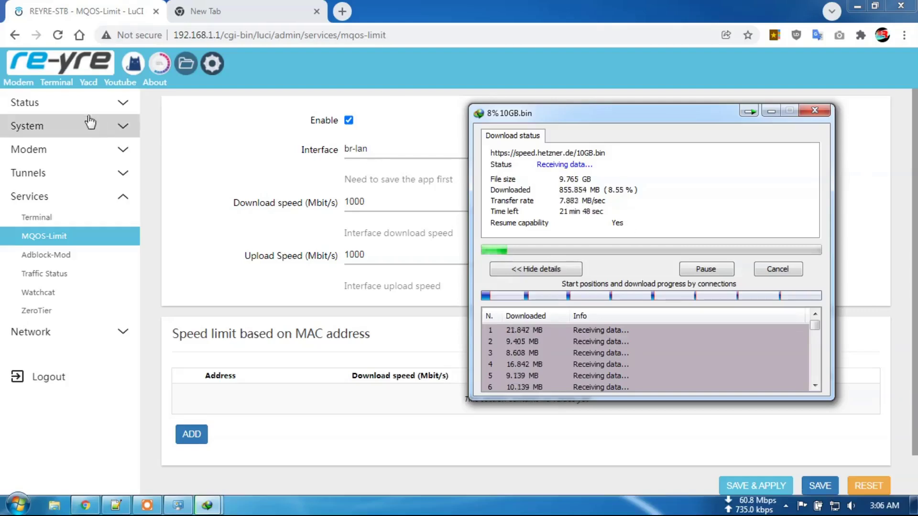
Show the unthrottled download on the NetMonitor gauges next to the IDM download window.
left_click(77, 104)
left_click(70, 127)
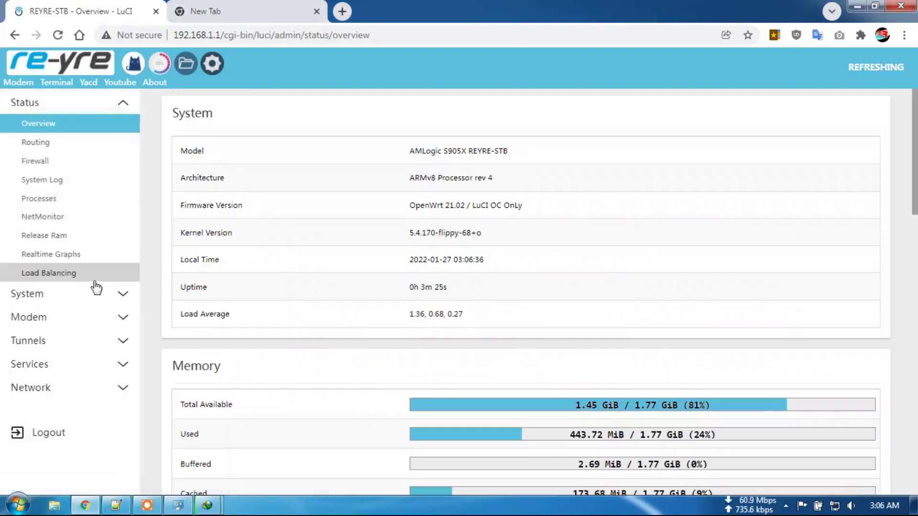
left_click(56, 218)
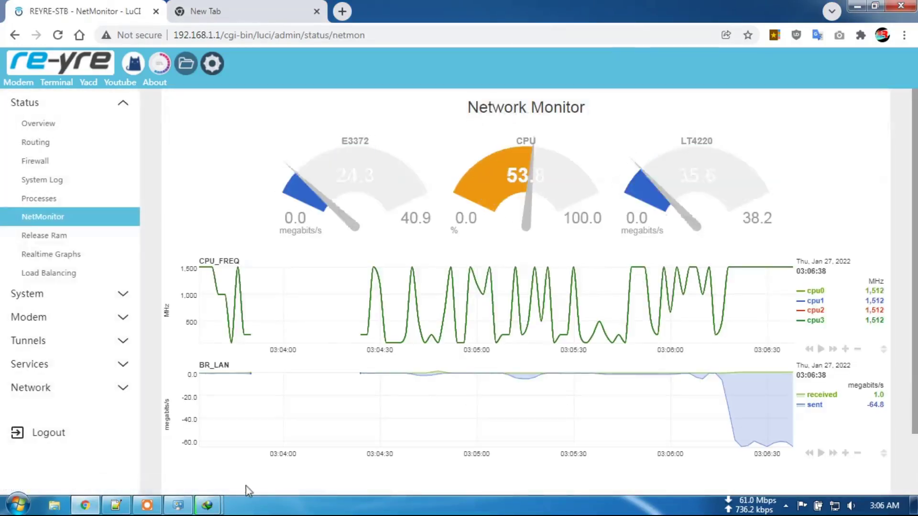
mouse_move(211, 507)
left_click(304, 487)
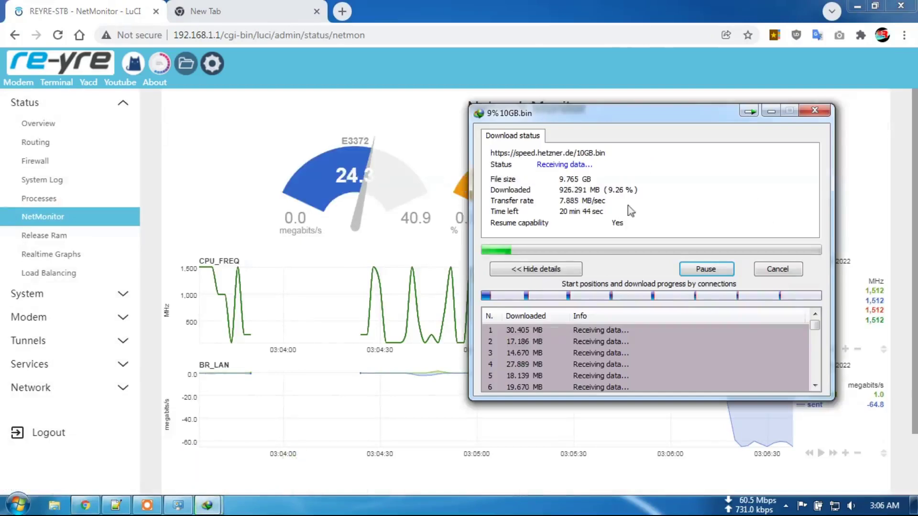
left_click_drag(658, 114, 503, 259)
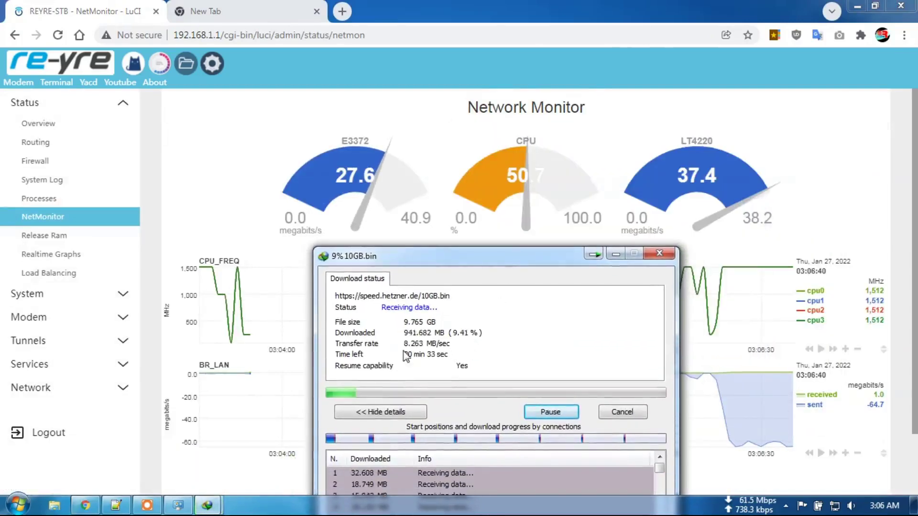
Close the IDM download window and review the Status Overview page (3m 43s uptime, 22% memory).
left_click(612, 412)
left_click(69, 66)
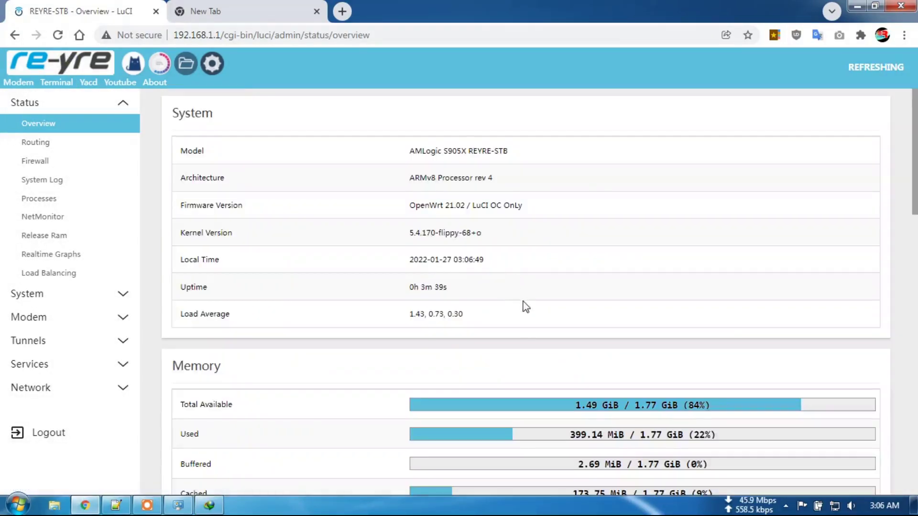
scroll(524, 306, "down", 3)
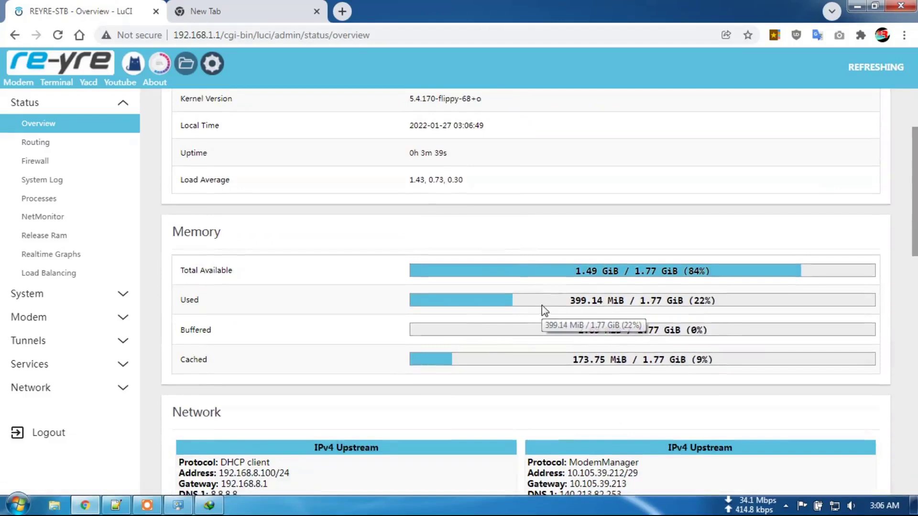
scroll(542, 306, "down", 1)
scroll(542, 308, "up", 4)
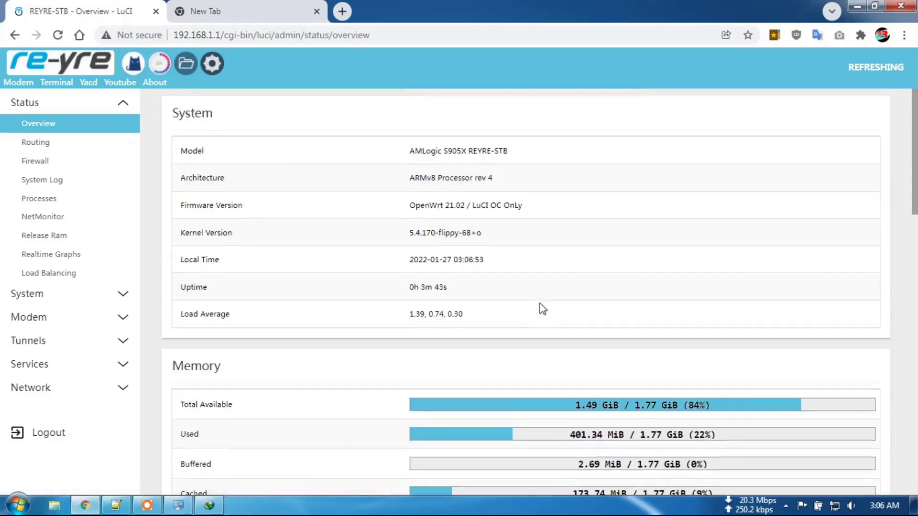